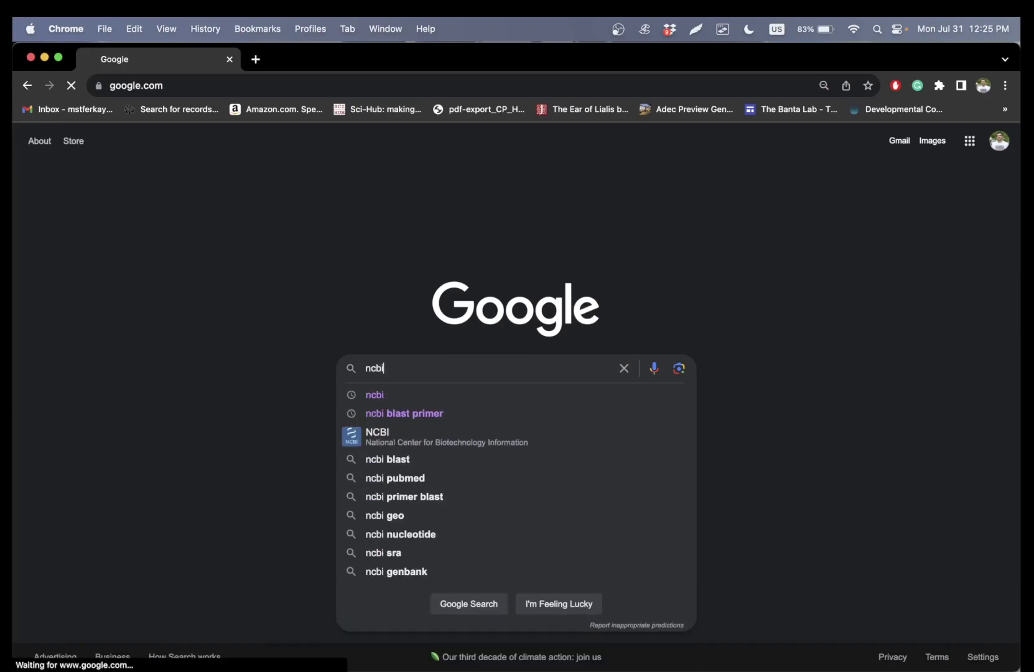
- Open the NCBI home page from the Google results for 'ncbi'
left_click(213, 287)
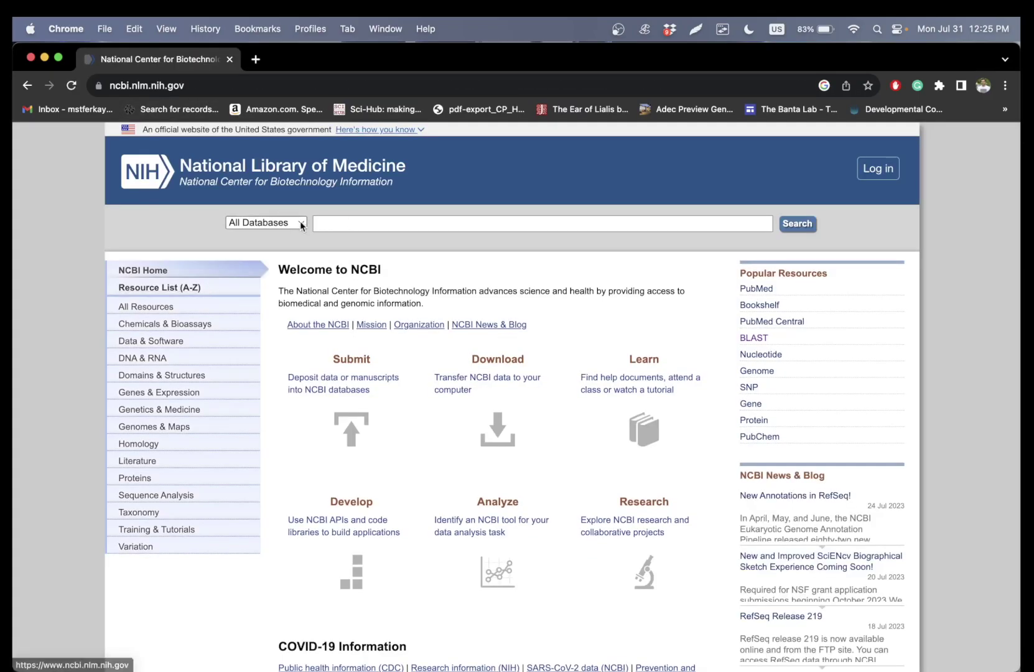
- Search the Nucleotide database for 'homo sapiens complete mitochondrion'
left_click(299, 221)
left_click(267, 538)
left_click(397, 223)
type("homo sapi")
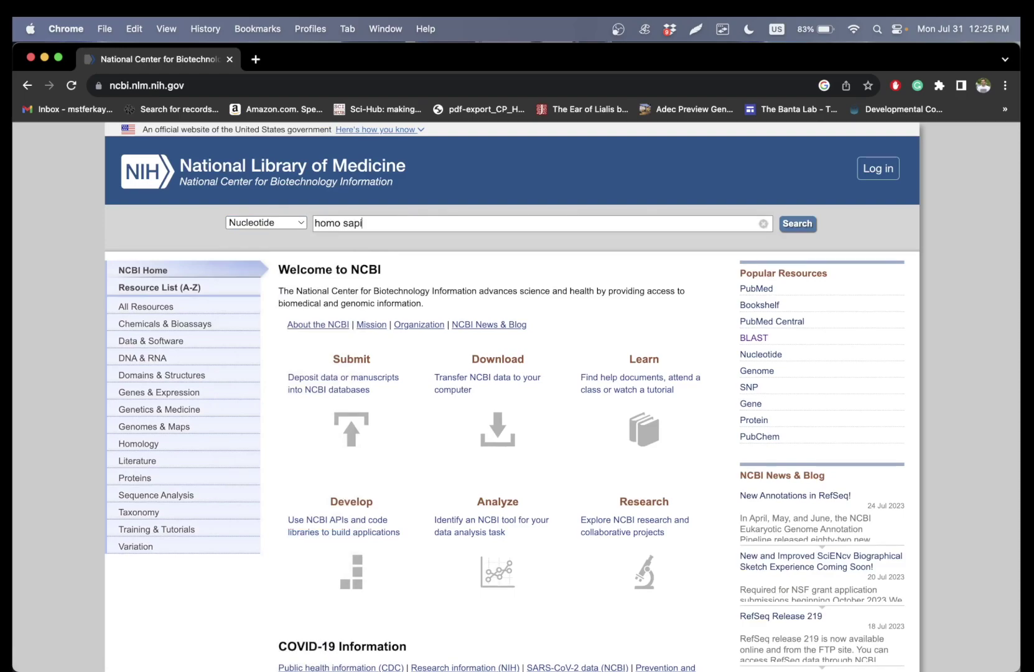
type("ens complete mitochondrion")
key("Return")
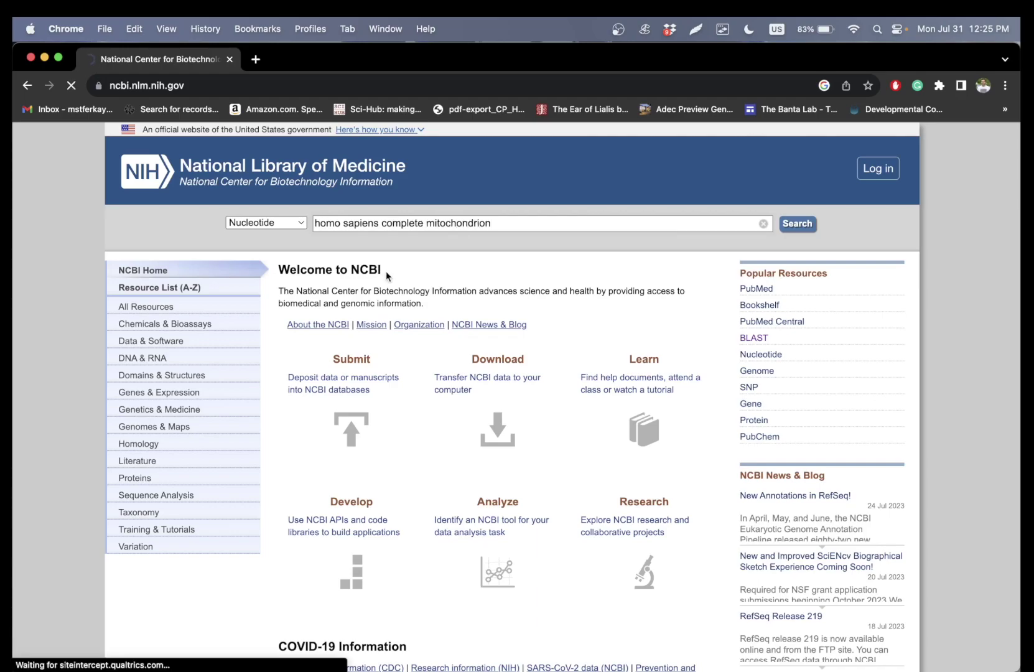
- Copy the FJ986465.1 record title and download the record as a FASTA file
scroll(392, 322, "down", 5)
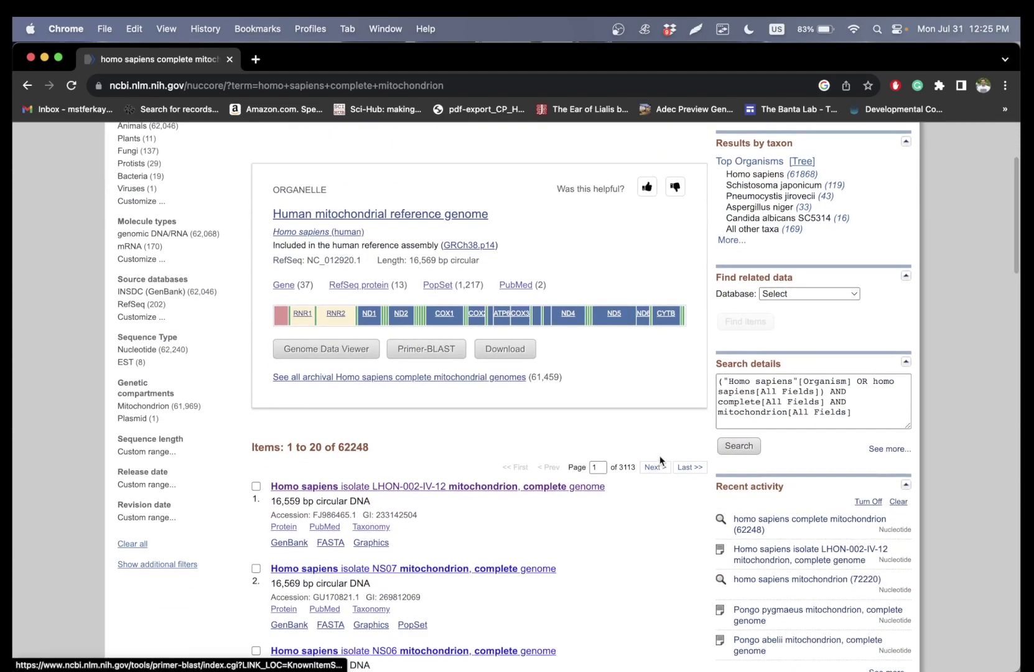
left_click_drag(602, 487, 270, 489)
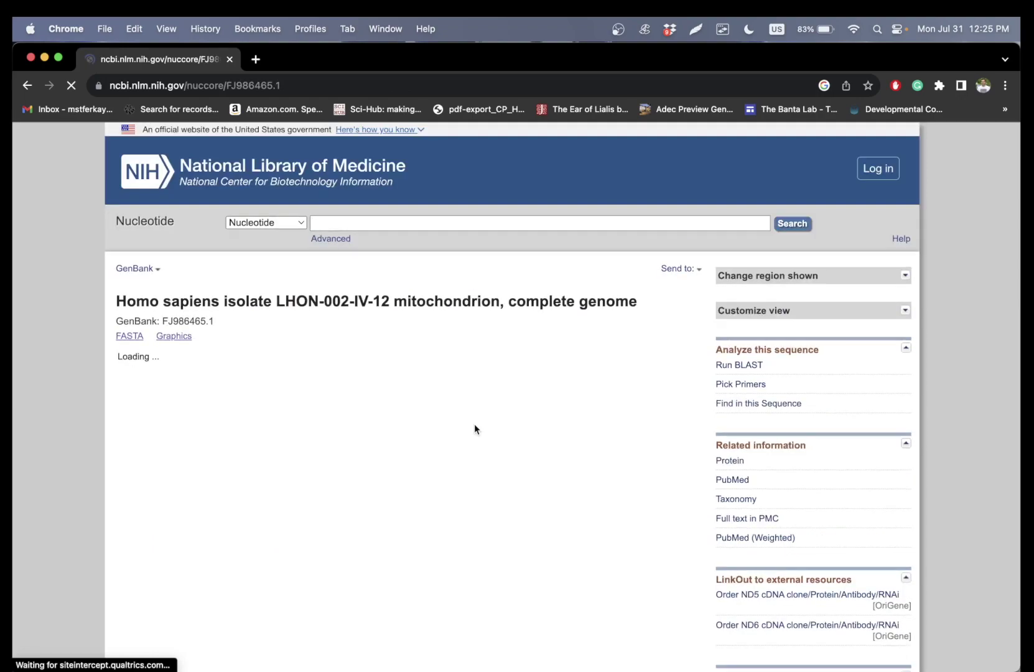
left_click(678, 268)
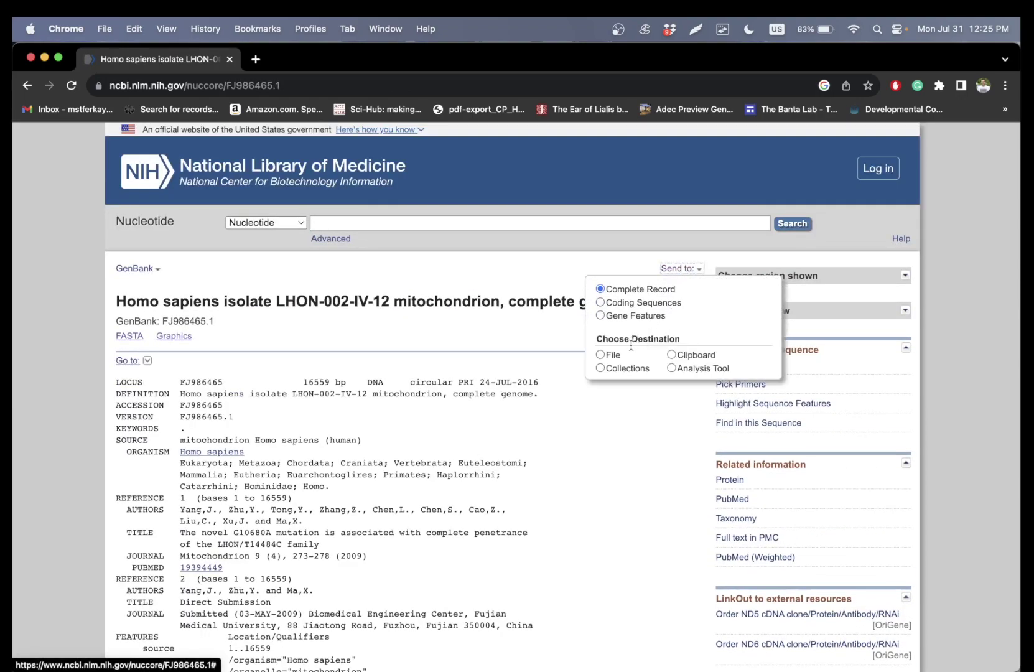
left_click(601, 354)
left_click(623, 425)
left_click(622, 456)
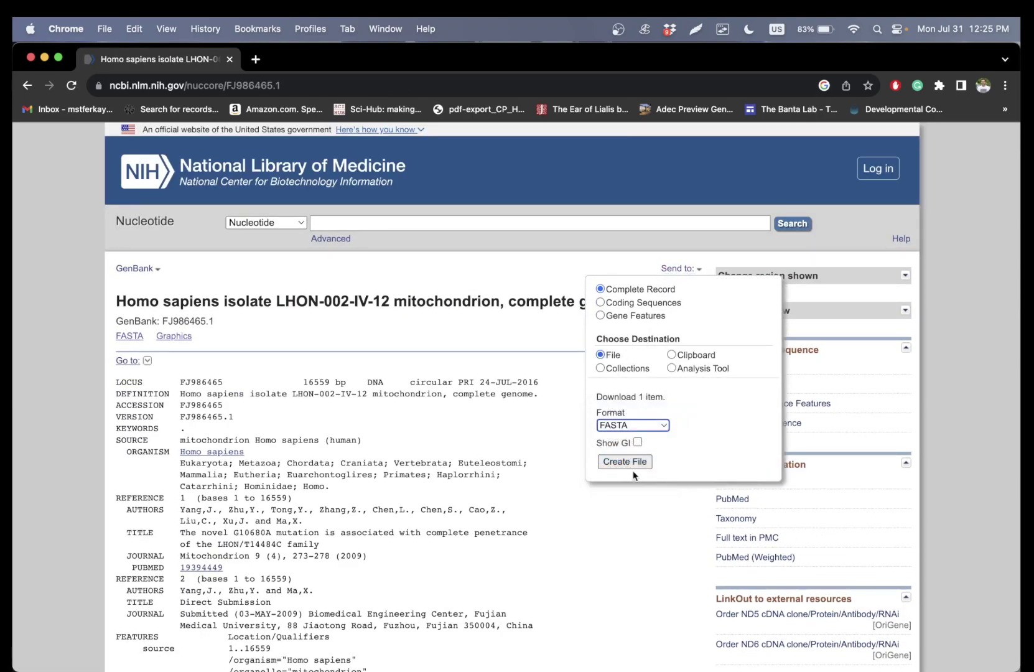
left_click(634, 461)
- In Finder's Downloads, rename the new sequence FASTA file to the pasted genome title
left_click(78, 658)
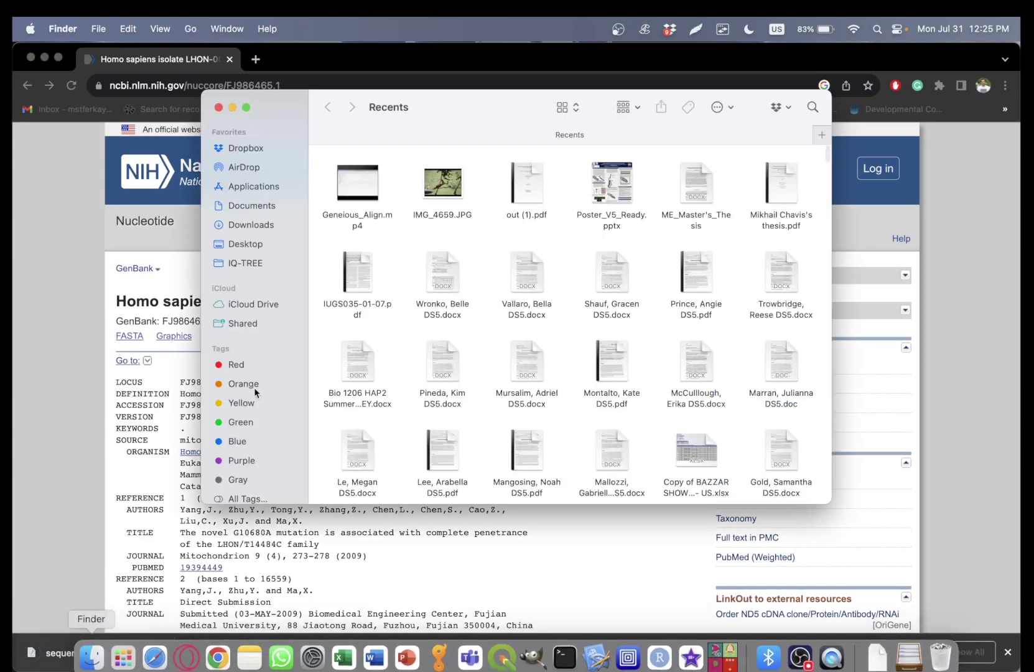
left_click(251, 224)
left_click(393, 175)
key("Return")
key("super+v")
key("Return")
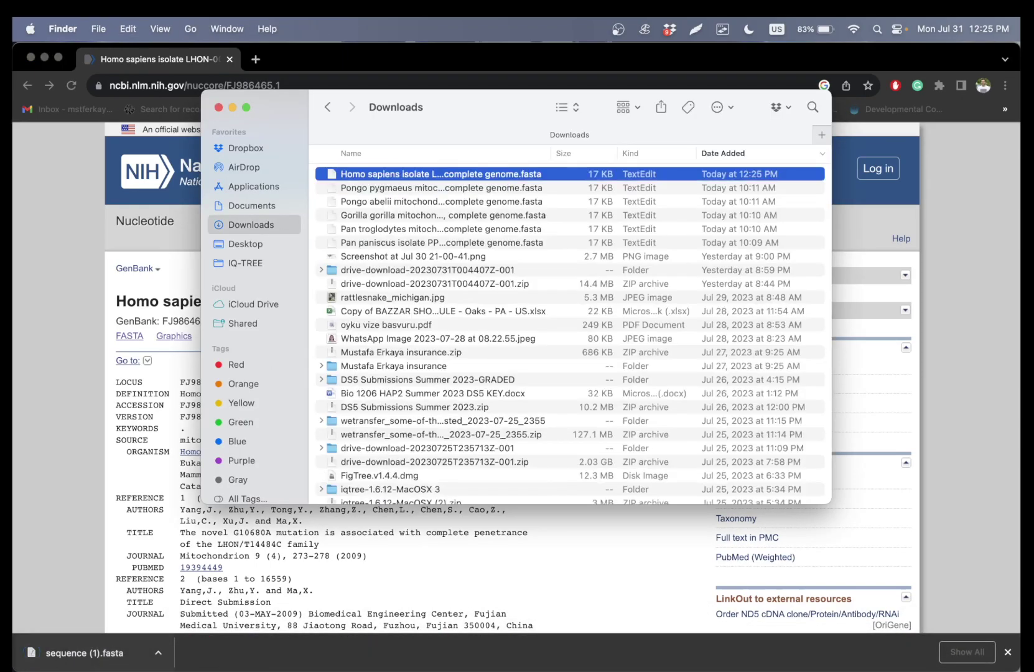
- Drag the six primate FASTA files from Downloads into Geneious Prime
left_click(395, 244, "shift")
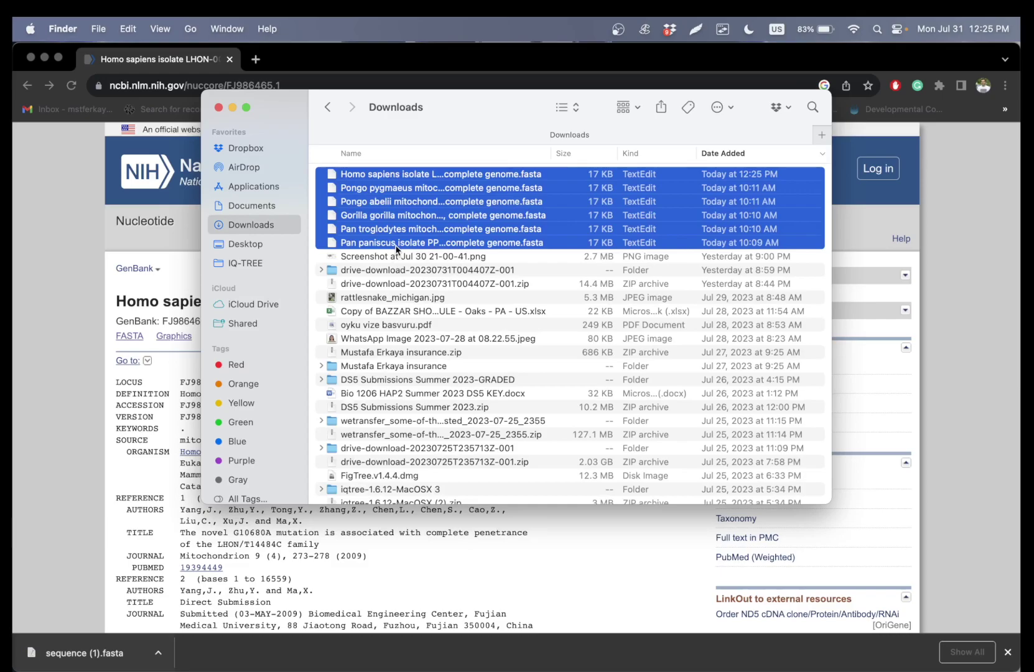
key("super+Tab")
key("super+Tab")
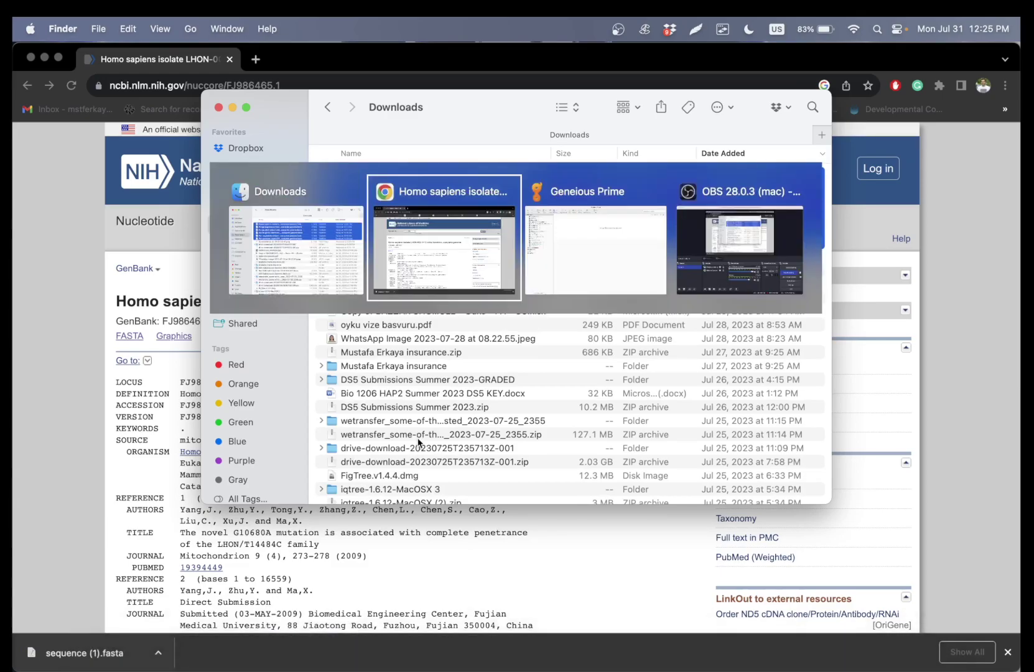
key("super+Tab")
left_click_drag(451, 196, 941, 196)
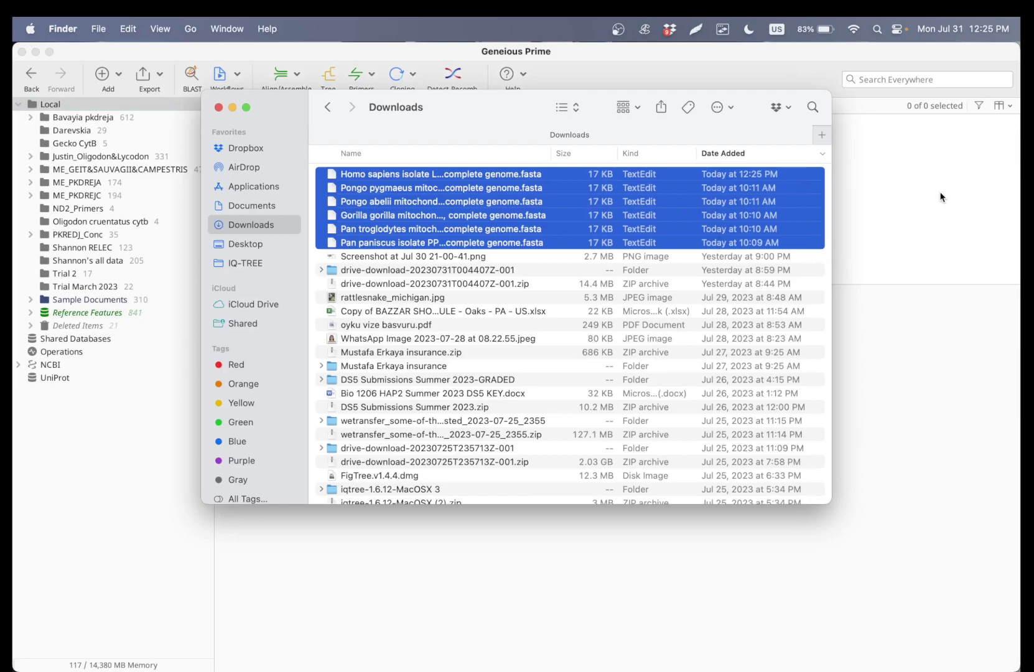
- Import the six FASTA files as separate sequence documents, then clear the selection
left_click(792, 62)
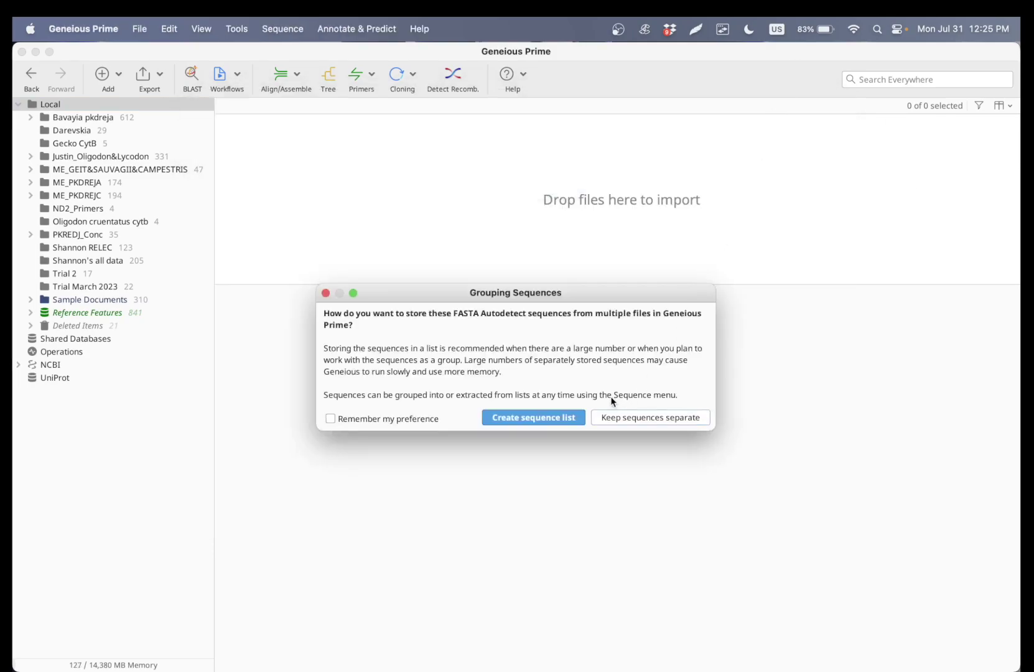
left_click(607, 416)
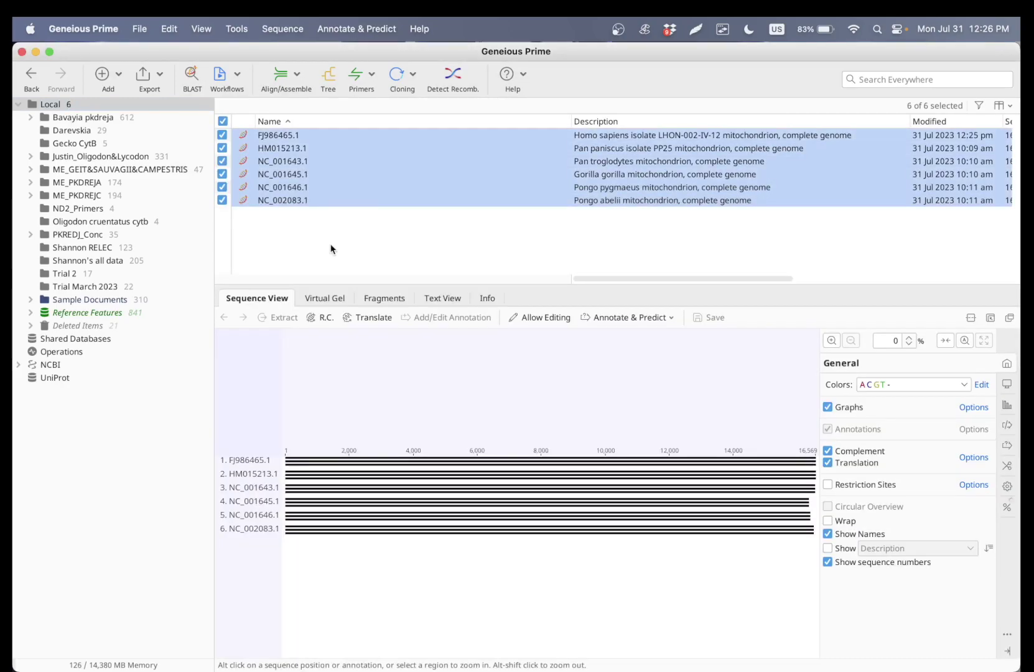
left_click(330, 249)
- Rename sequence FJ986465.1 to Homo_sapiens
left_click(285, 134)
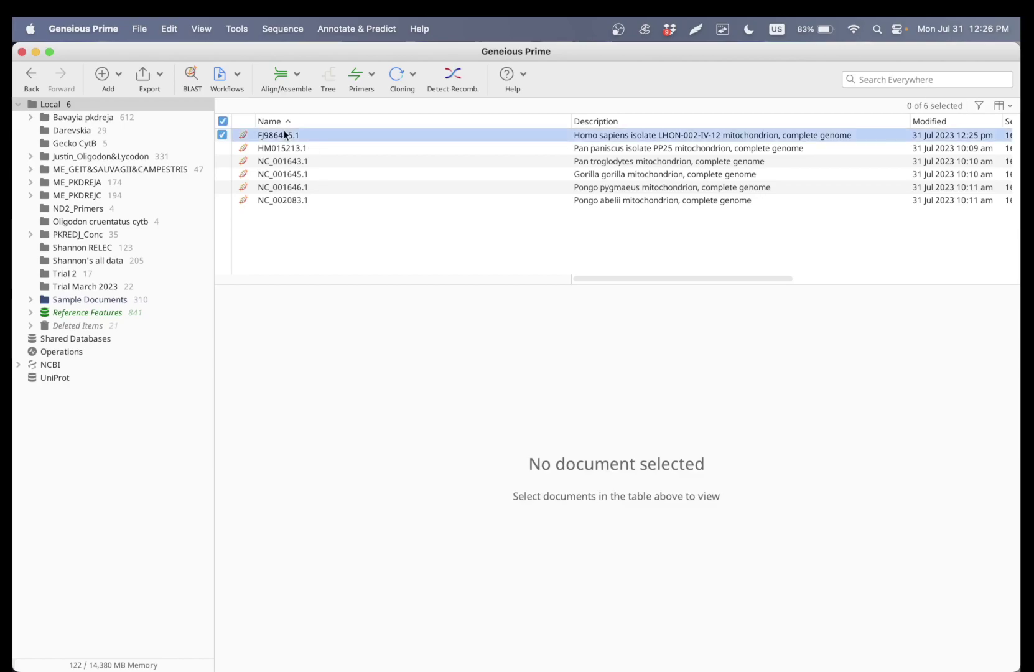
double_click(281, 135)
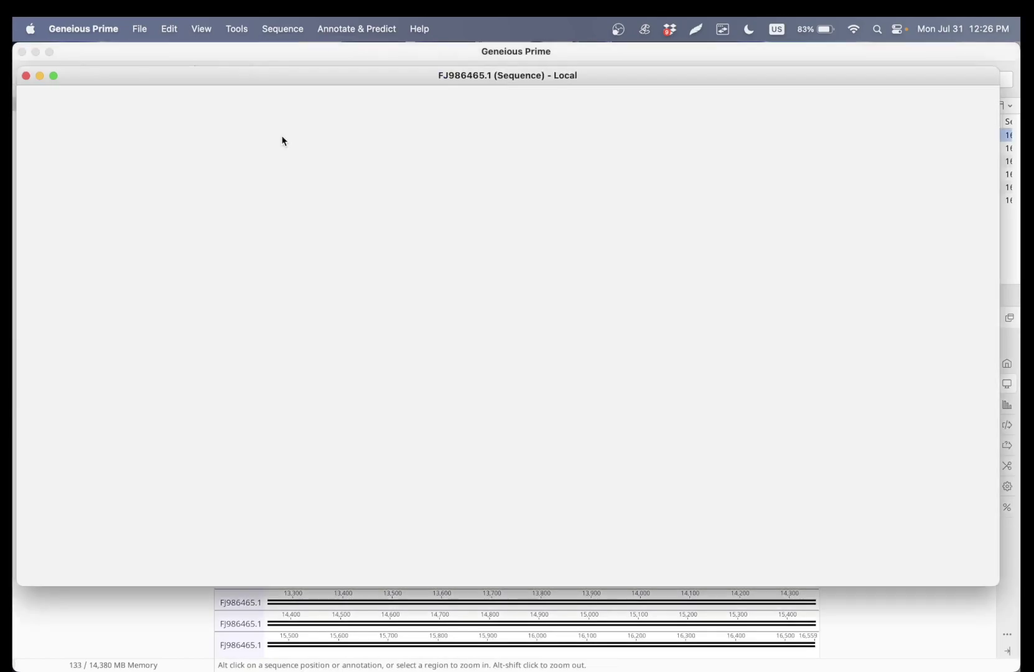
key("super+w")
left_click(297, 134)
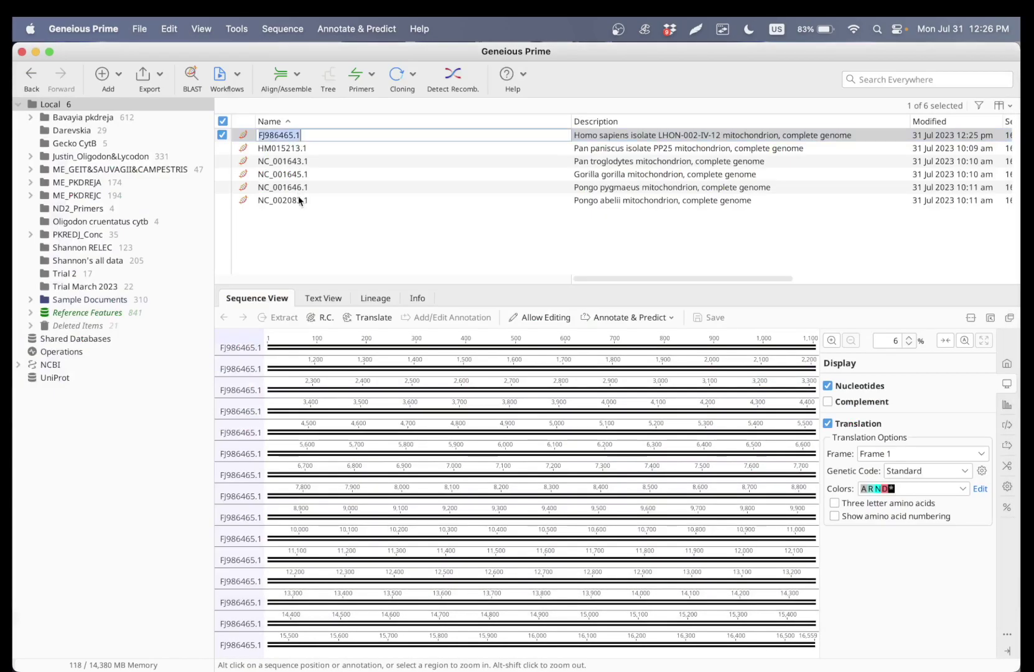
type("Homo")
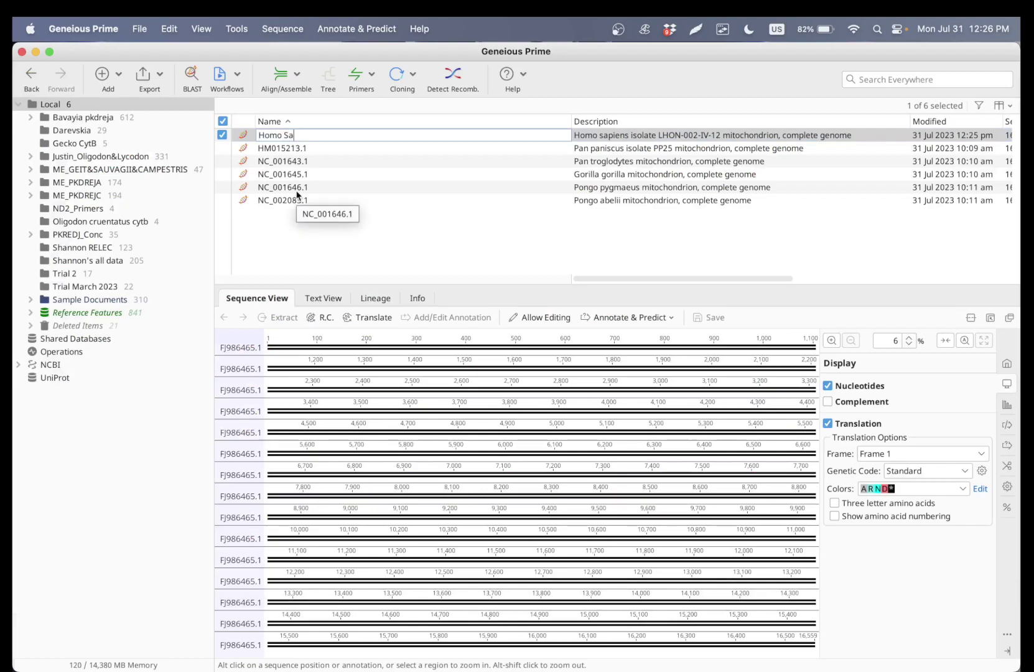
type("_sapiens")
key("Return")
- Rename HM015213.1 to Pan_paniscus and NC_001643.1 to Pan_troglodytes
left_click(293, 135)
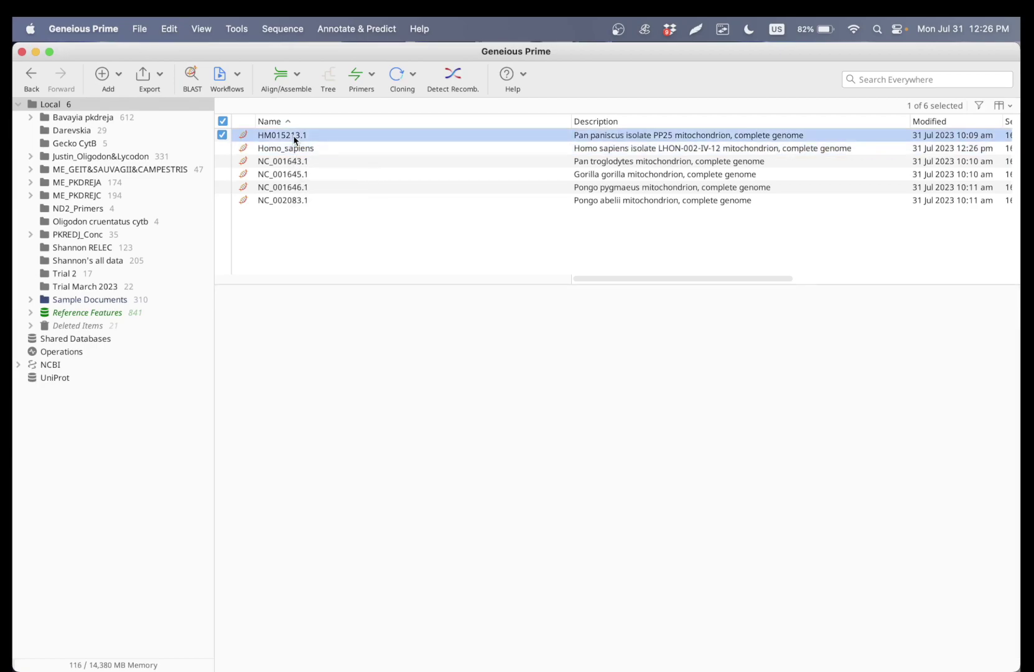
left_click(293, 135)
type("P")
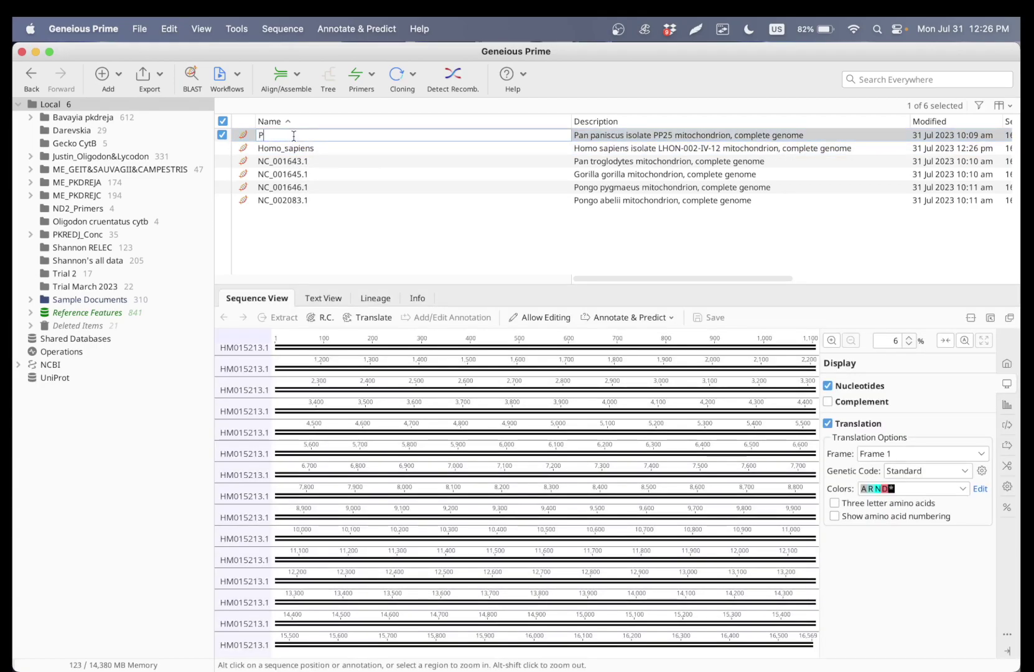
type("an_panbiscus")
key("Left")
key("Left")
key("BackSpace")
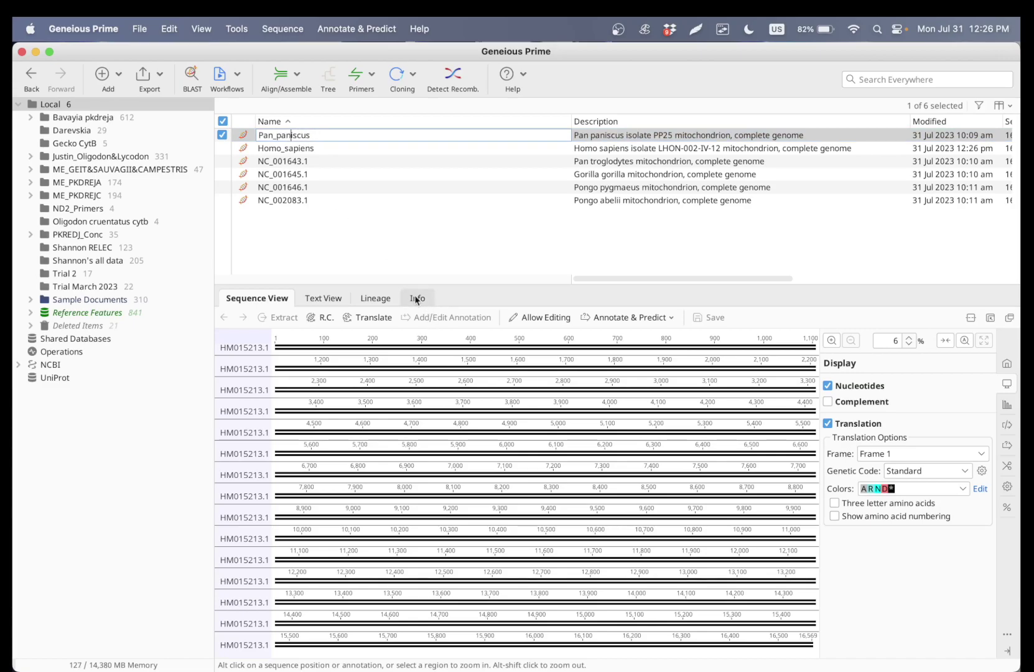
key("Return")
left_click(299, 148)
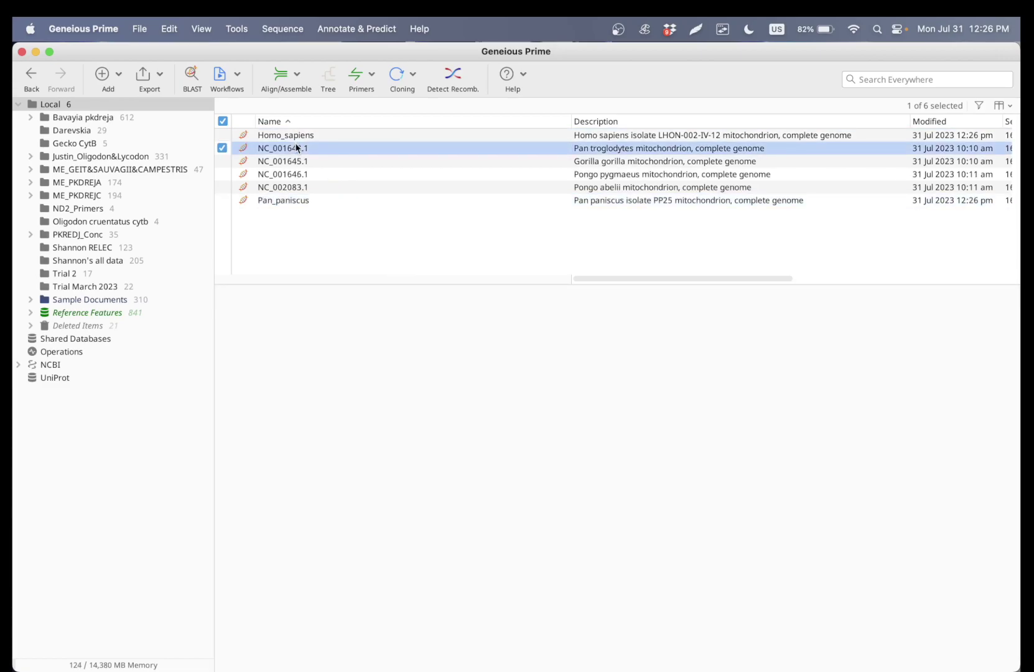
left_click(296, 147)
type("Pan_troglodytes")
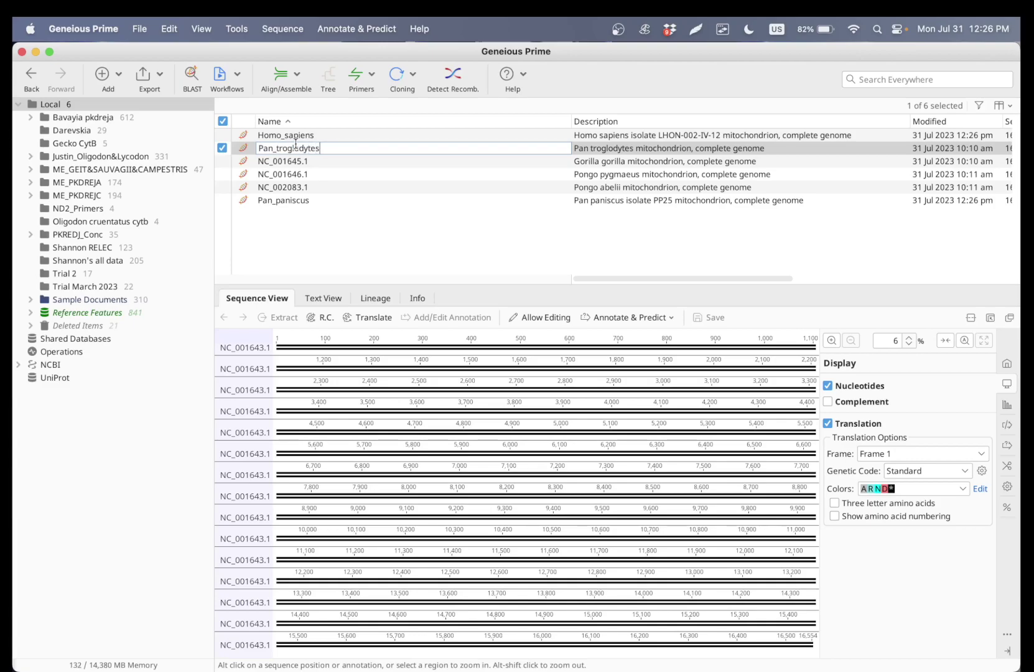
key("Return")
- Rename NC_001645.1 to Gorilla_gorilla and NC_001646.1 to Pongo_pygmaeus
left_click(311, 175)
key("Up")
key("Up")
key("F2")
type("Gori")
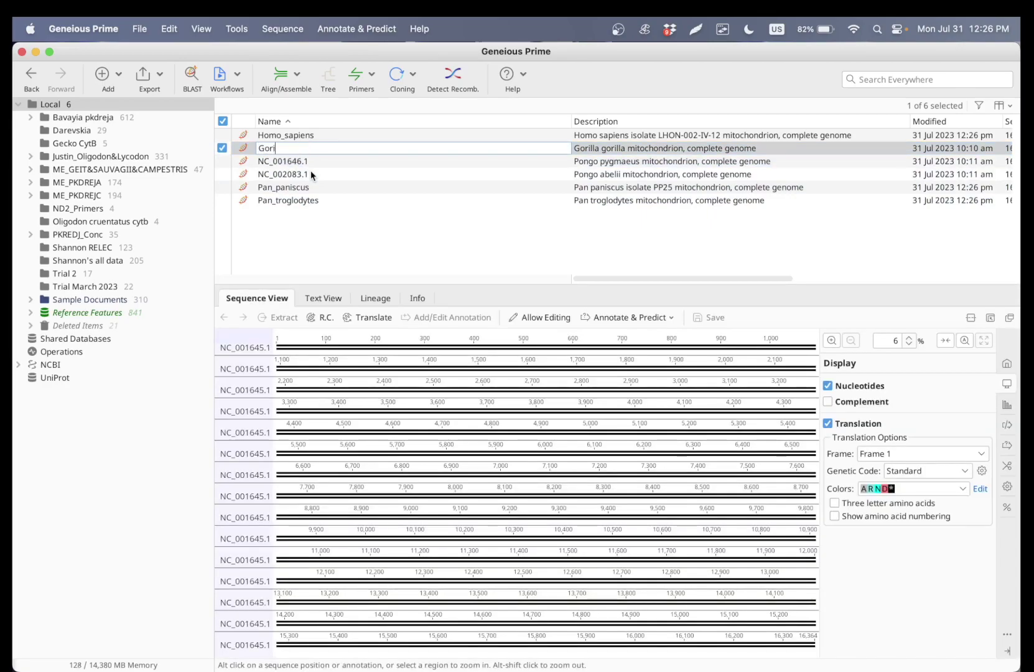
type("lla_gorilla")
key("Return")
key("Down")
key("Down")
key("F2")
type("P")
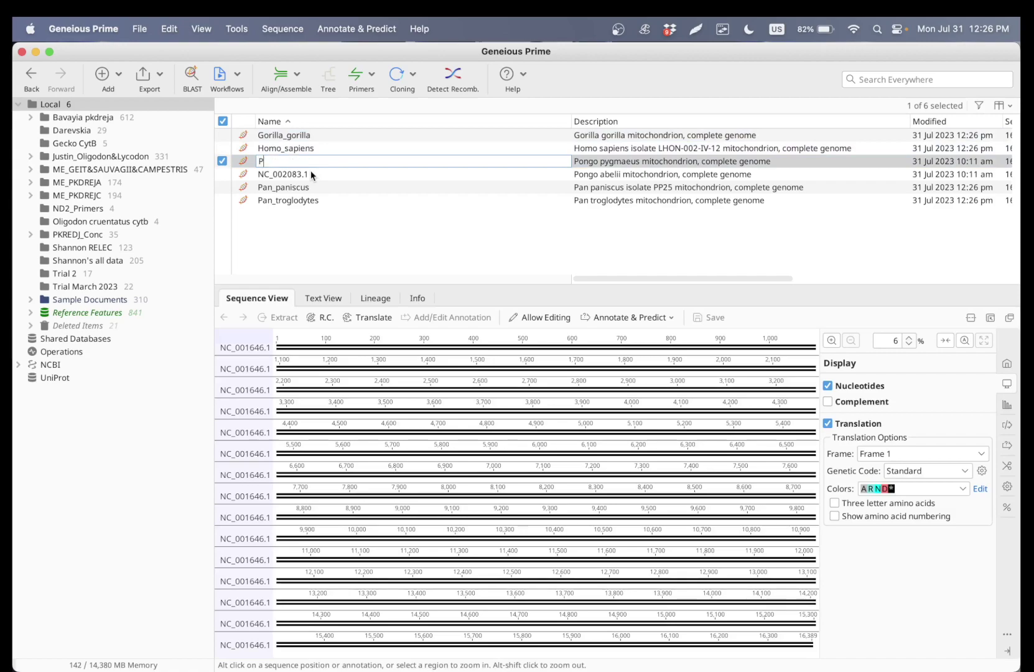
type("ongo_pygma")
key("Return")
- Rename NC_002083.1 to Pongo_abelli and clear the selection
key("Up")
key("Up")
key("Up")
key("F2")
type("Pongo_abelli")
key("Return")
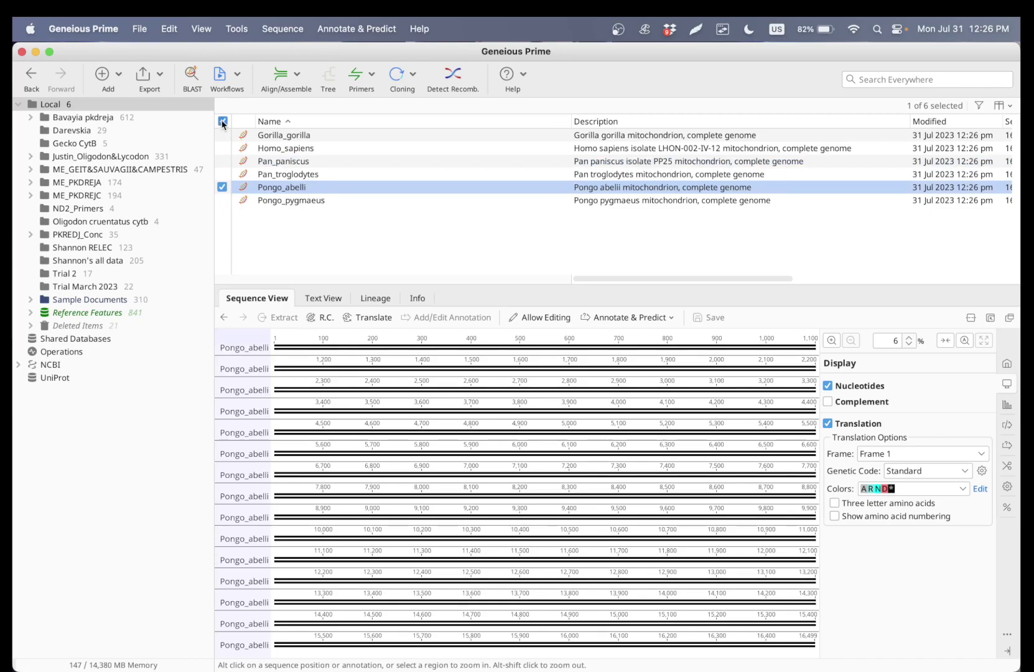
left_click(222, 121)
- Create a new folder named Primate_mitochondrion_trial
left_click(222, 121)
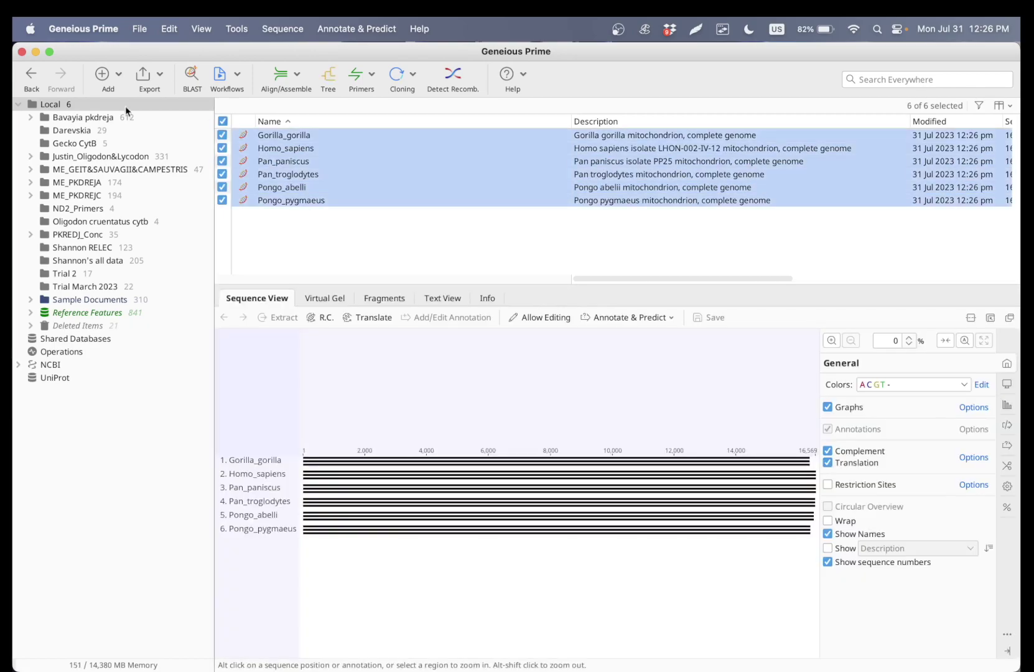
left_click(222, 121)
left_click(106, 75)
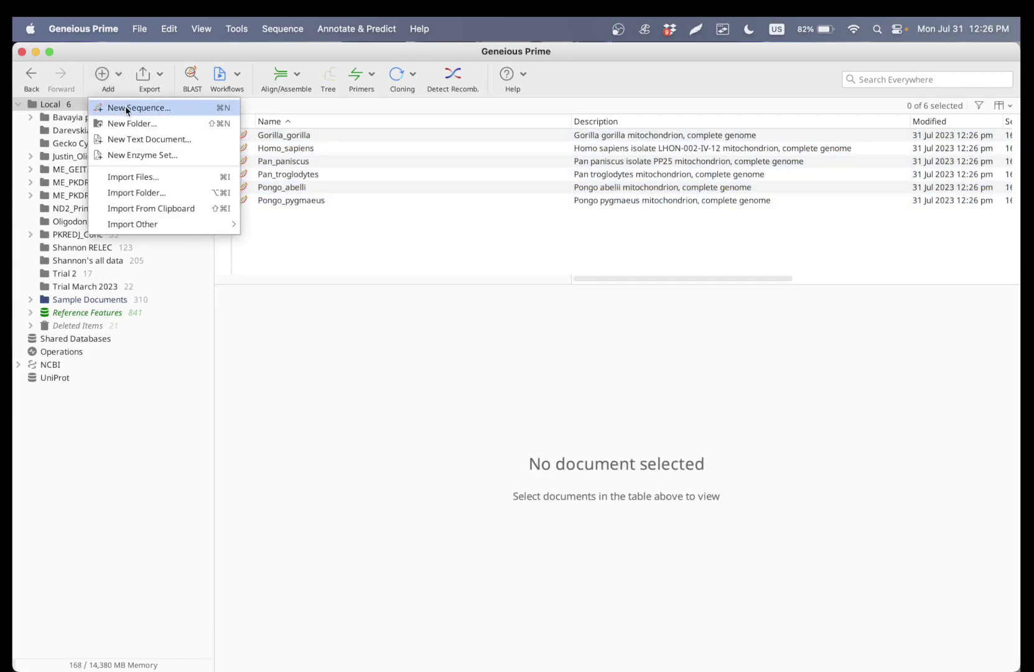
left_click(130, 123)
type("Prima")
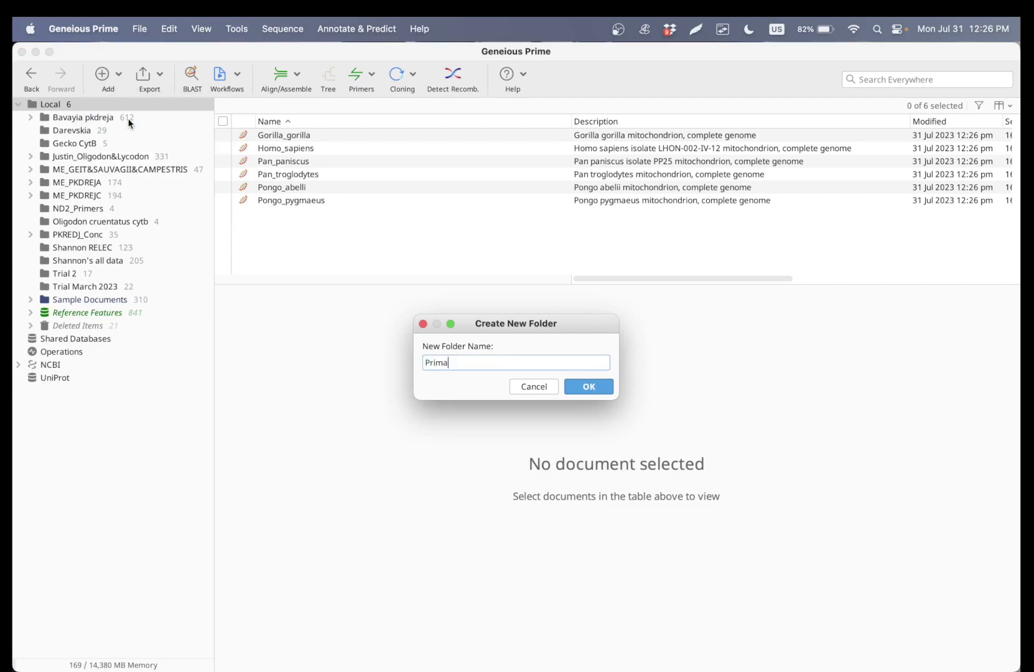
type("te_mitochondrion_trial")
key("Return")
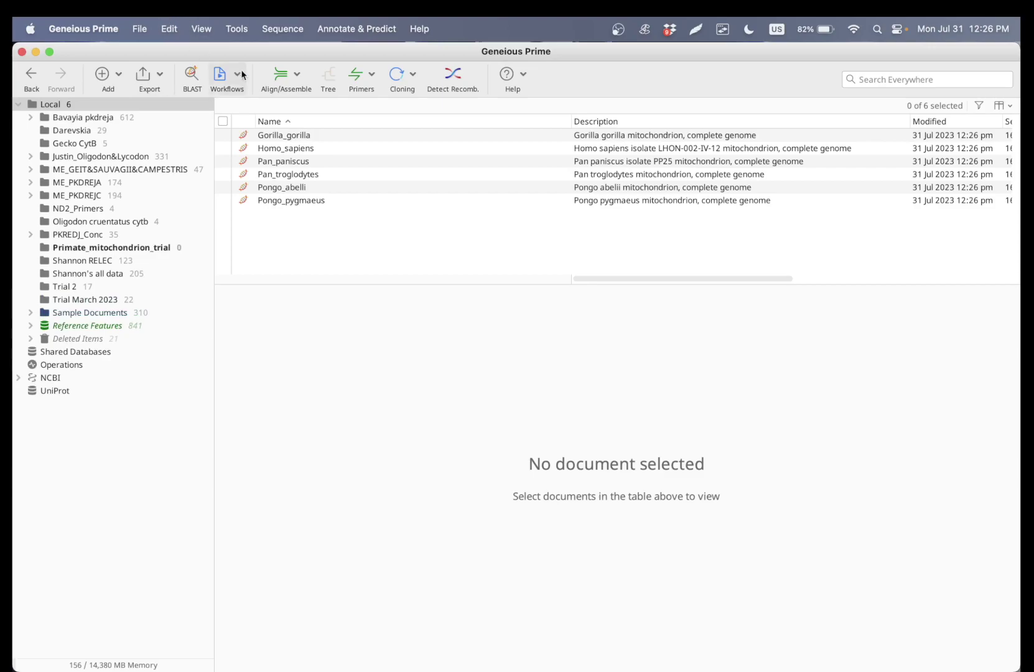
- Move all six genomes into Primate_mitochondrion_trial and open the folder
left_click(222, 120)
left_click_drag(320, 151, 140, 248)
left_click(151, 248)
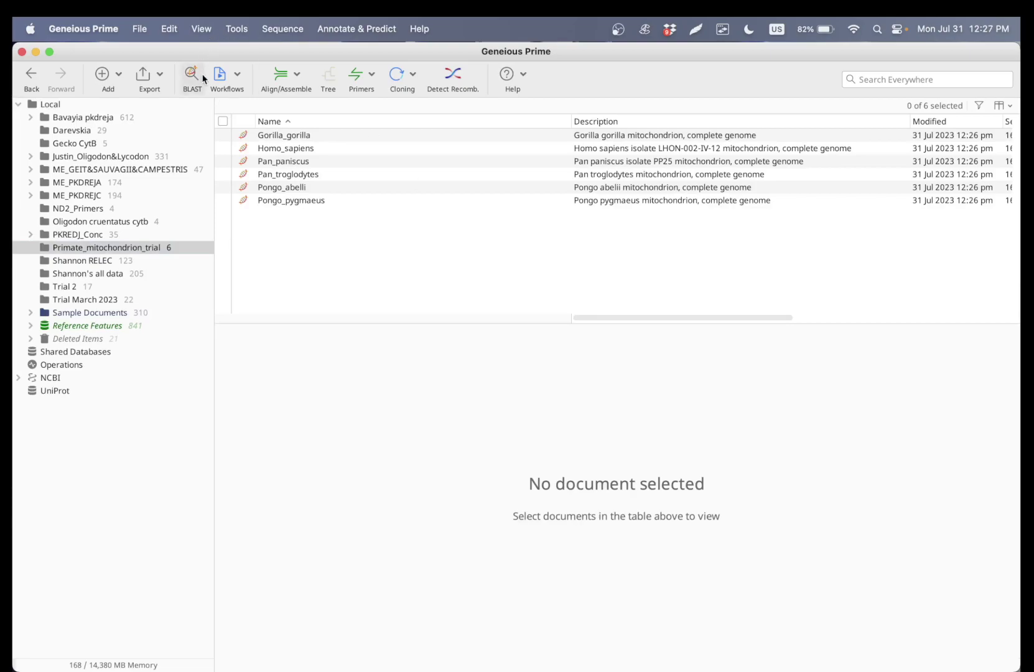
- Select all six genomes, zoom in to individual bases, and hide the complement strands
left_click(225, 122)
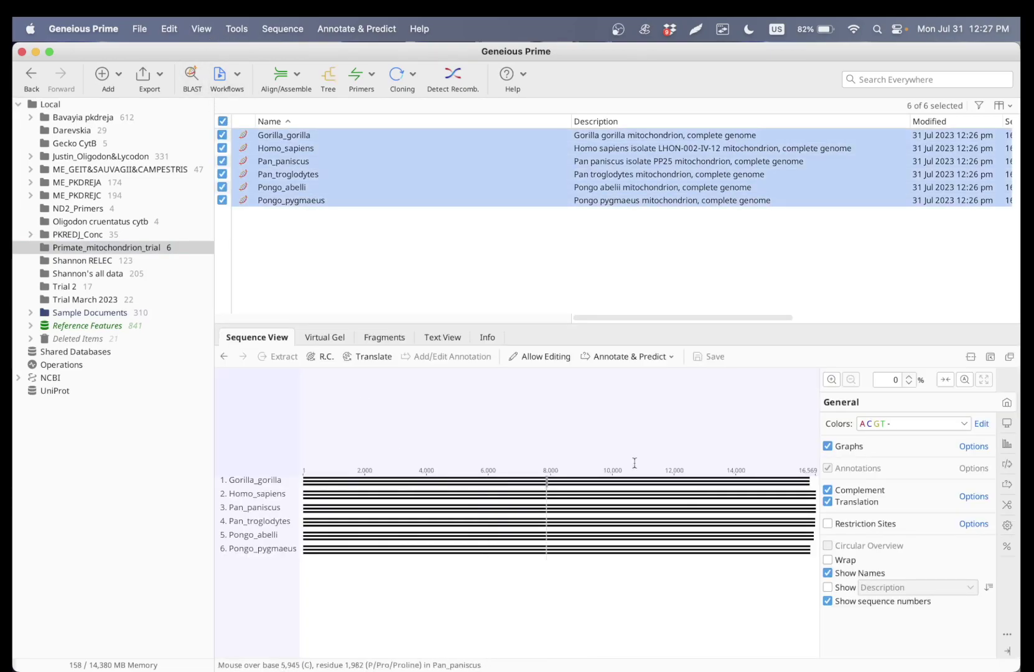
left_click(832, 380)
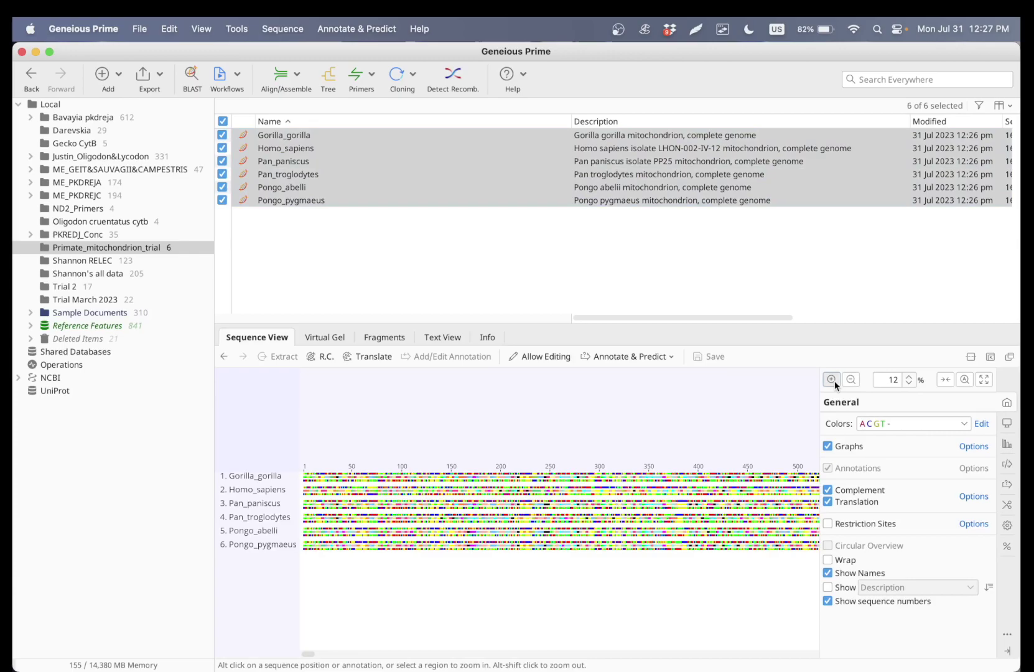
left_click(833, 380)
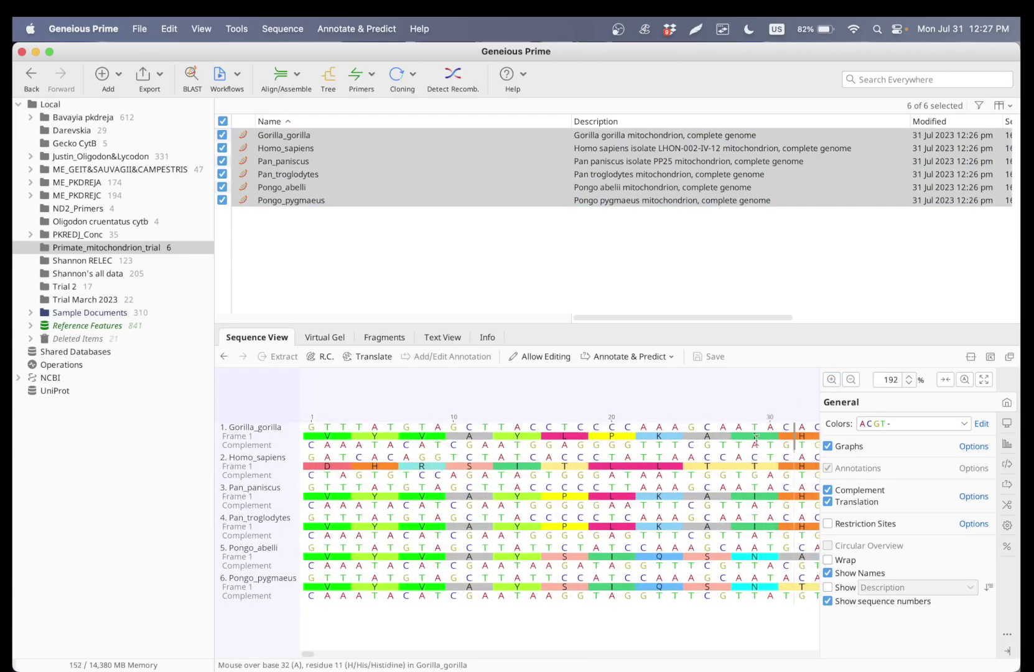
scroll(583, 516, "right", 20)
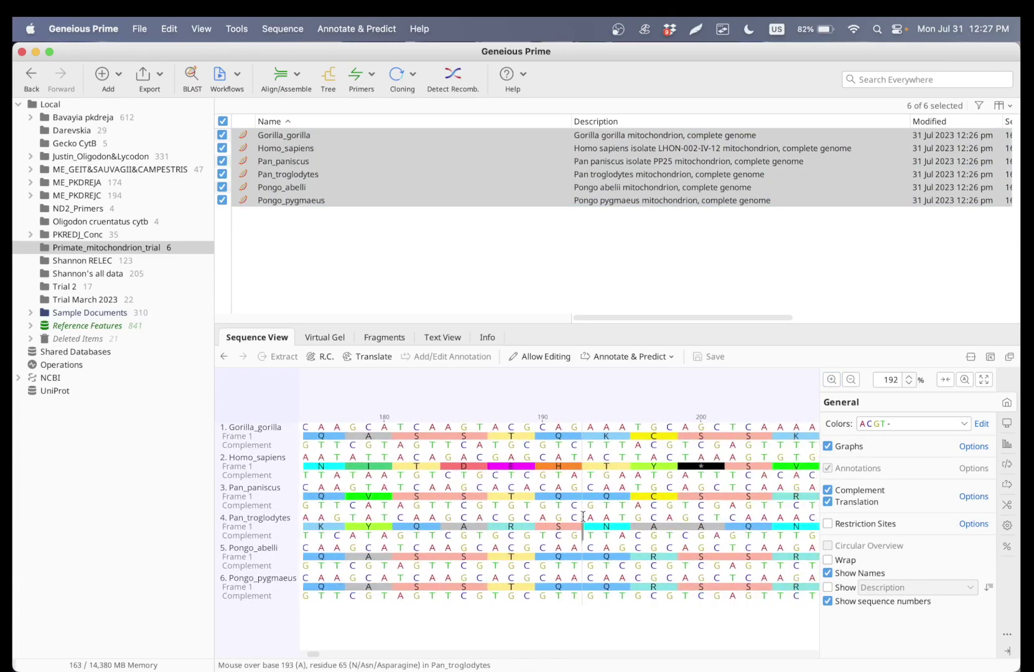
scroll(583, 517, "right", 5)
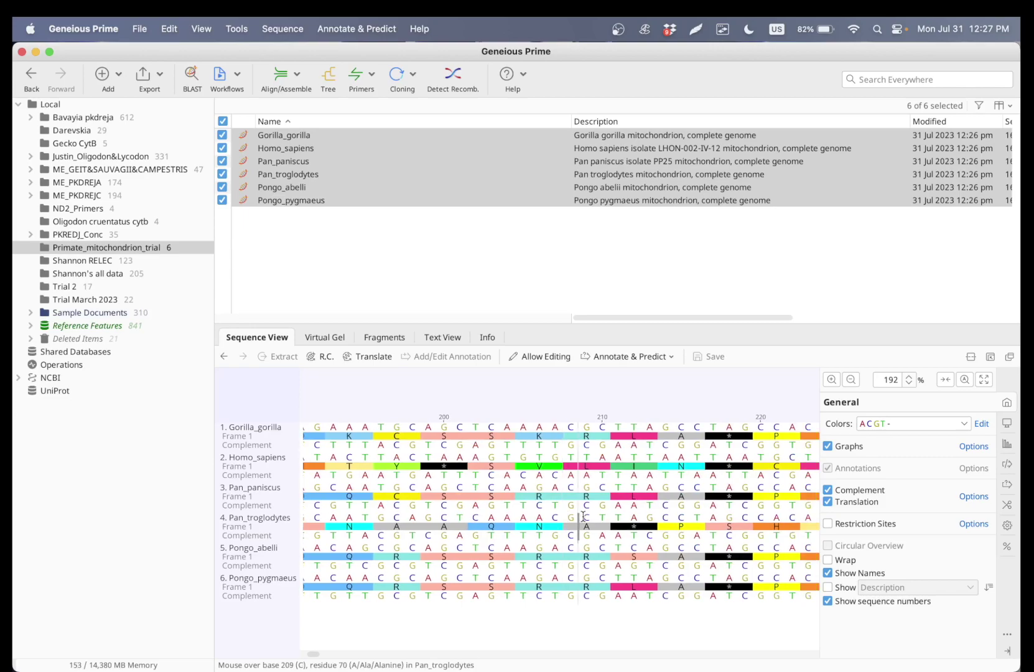
scroll(583, 517, "left", 2)
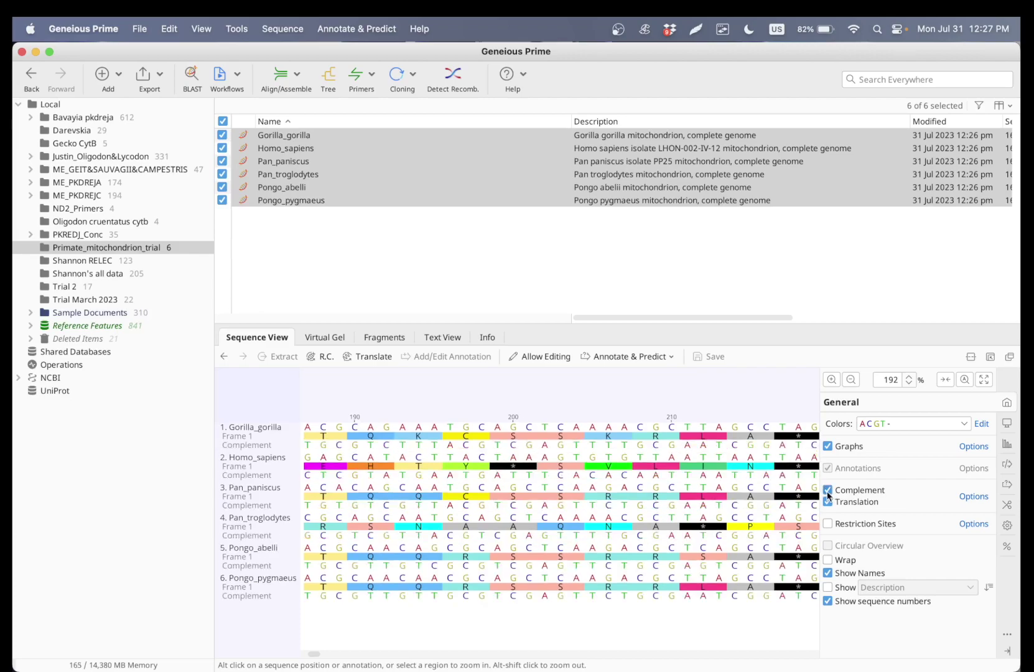
left_click(420, 437)
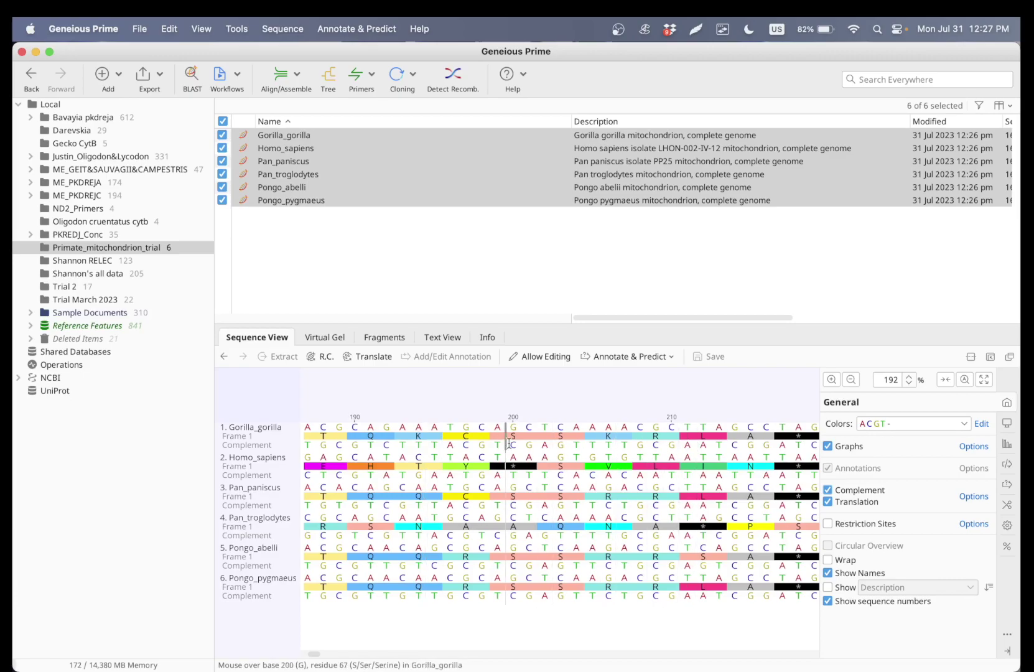
scroll(424, 457, "left", 15)
scroll(424, 458, "right", 2)
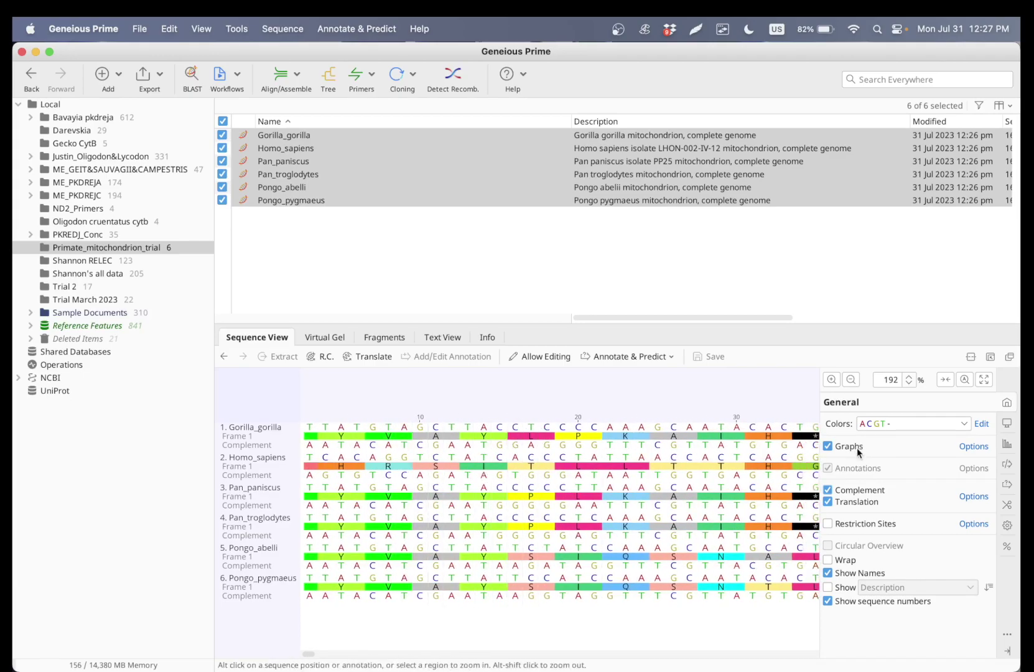
left_click(828, 490)
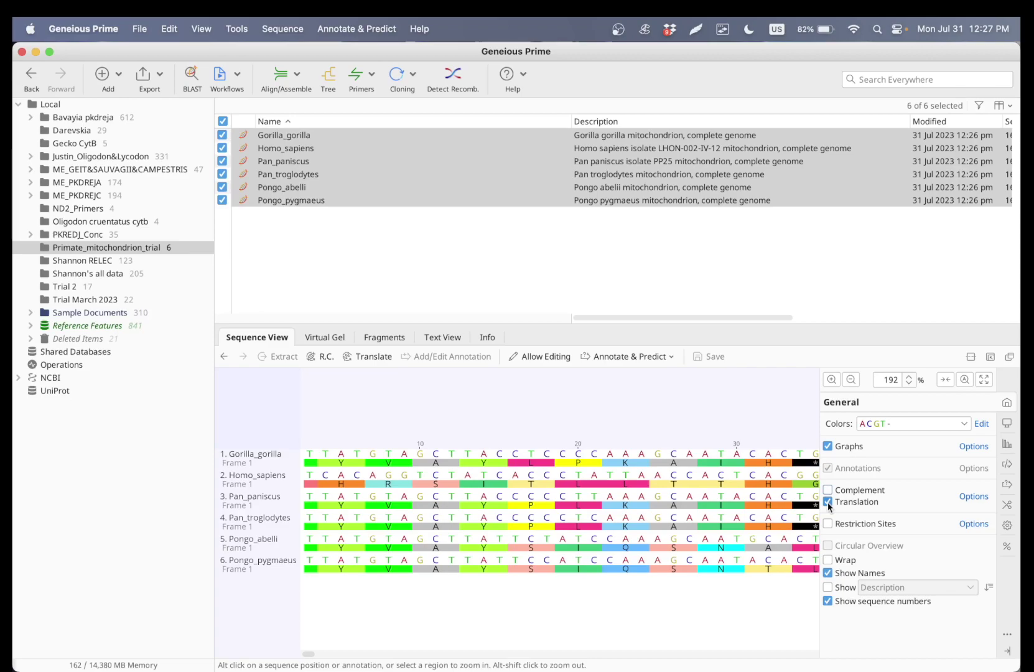
left_click(827, 502)
left_click(827, 502)
left_click(827, 502)
left_click(827, 503)
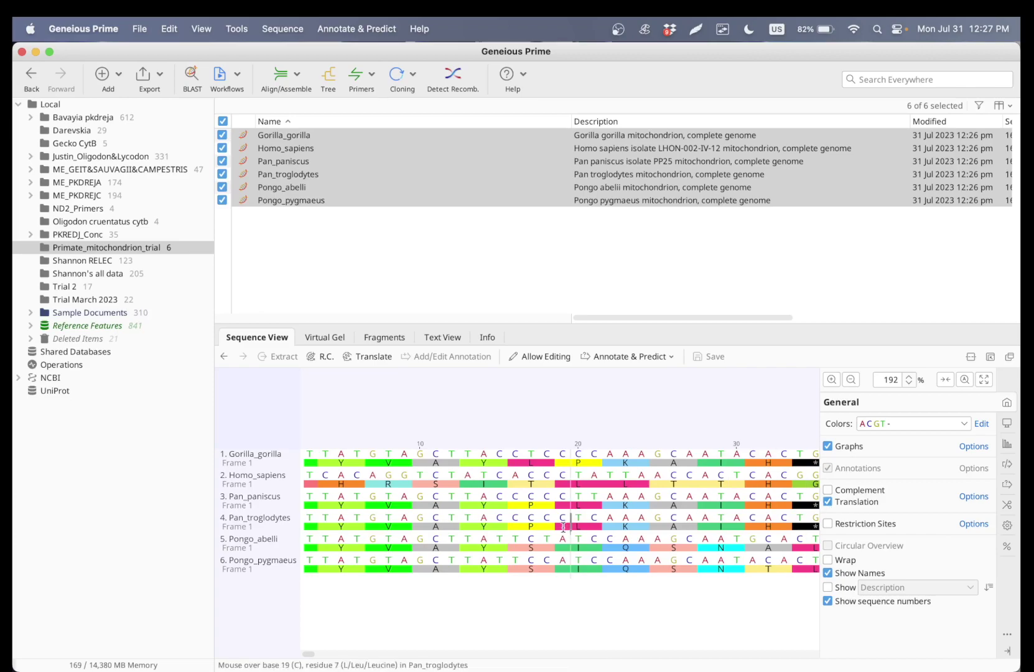
scroll(778, 473, "right", 10)
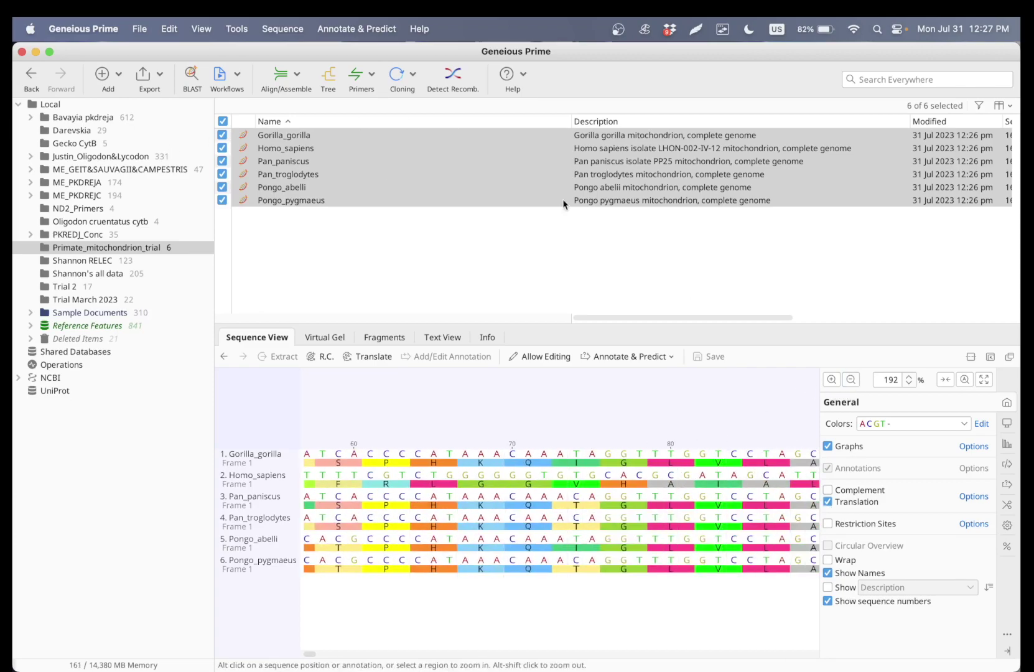
left_click(852, 380)
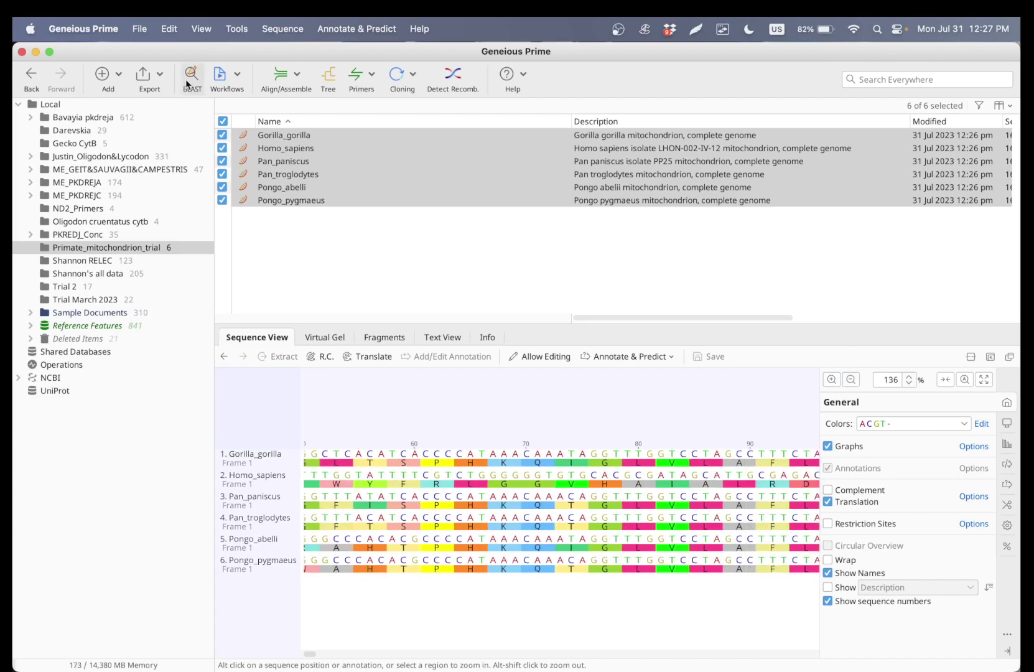
- Run a Clustal Omega multiple alignment on the six primate genomes
left_click(287, 76)
left_click(295, 109)
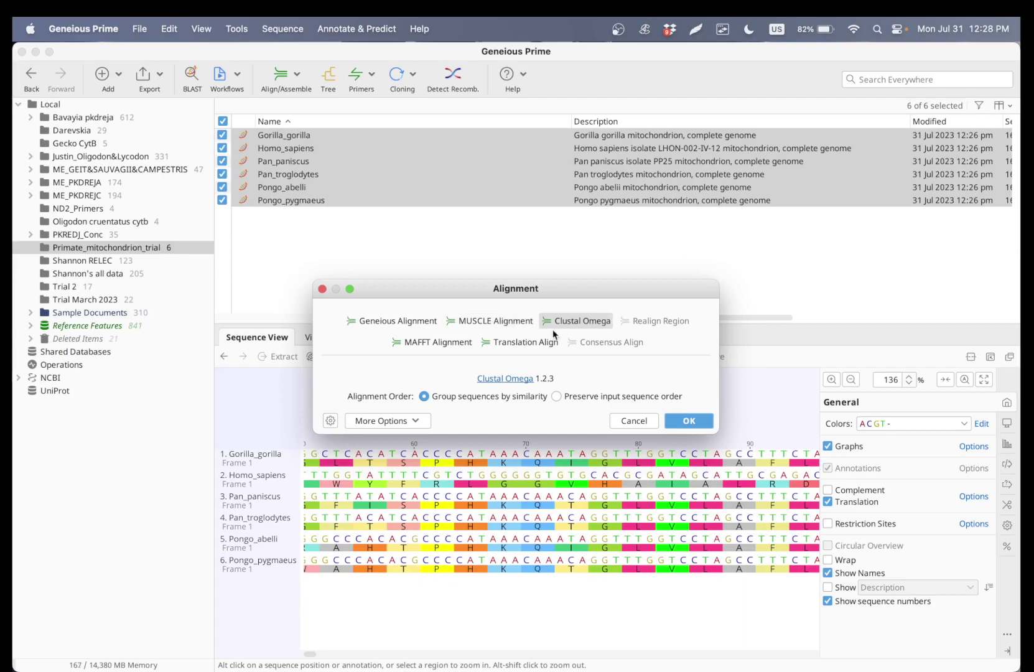
left_click(678, 421)
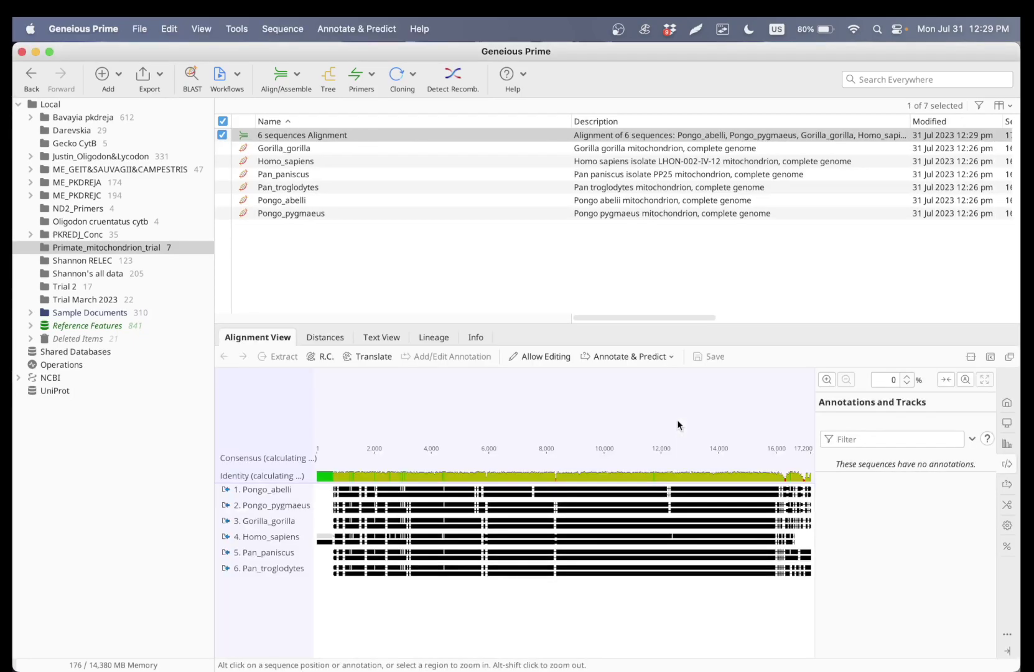
- Zoom in and back out on the alignment to view its full length
scroll(795, 195, "right", 10)
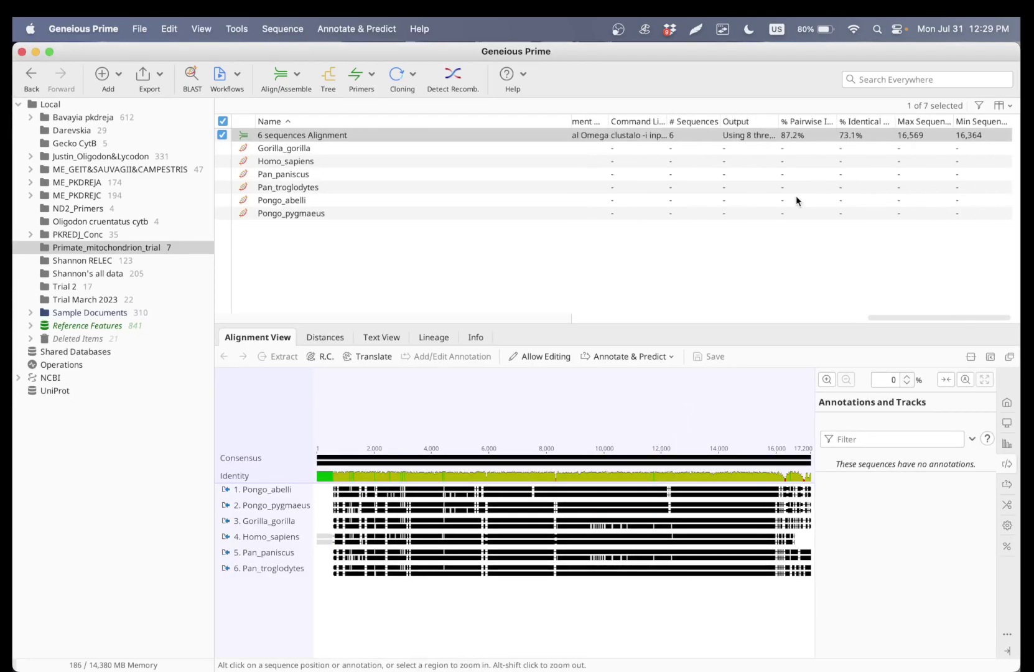
scroll(796, 196, "left", 10)
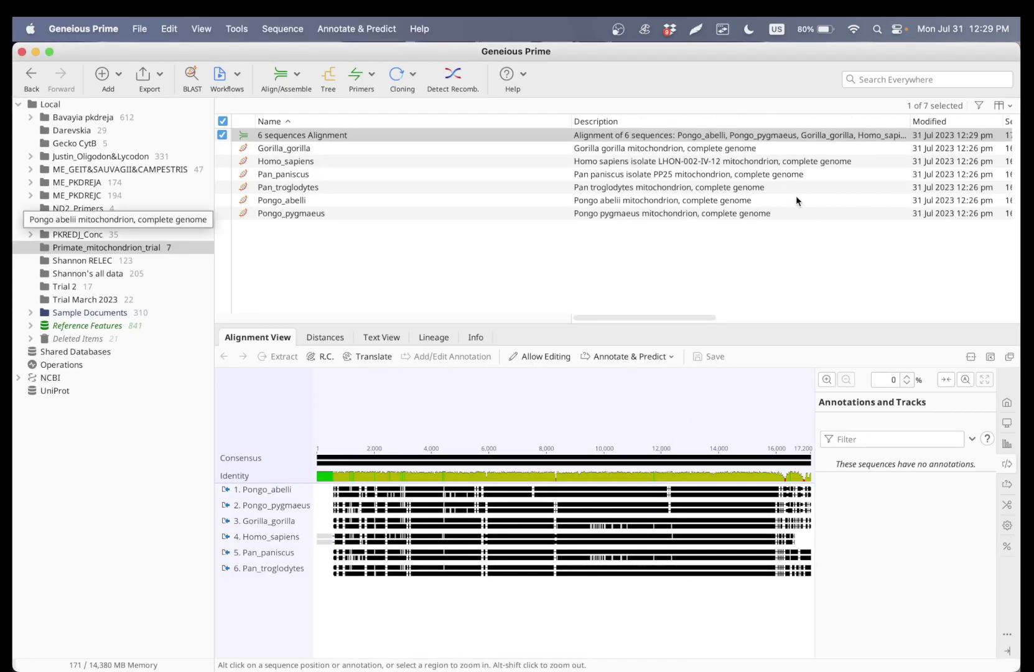
left_click(827, 379)
left_click(827, 379)
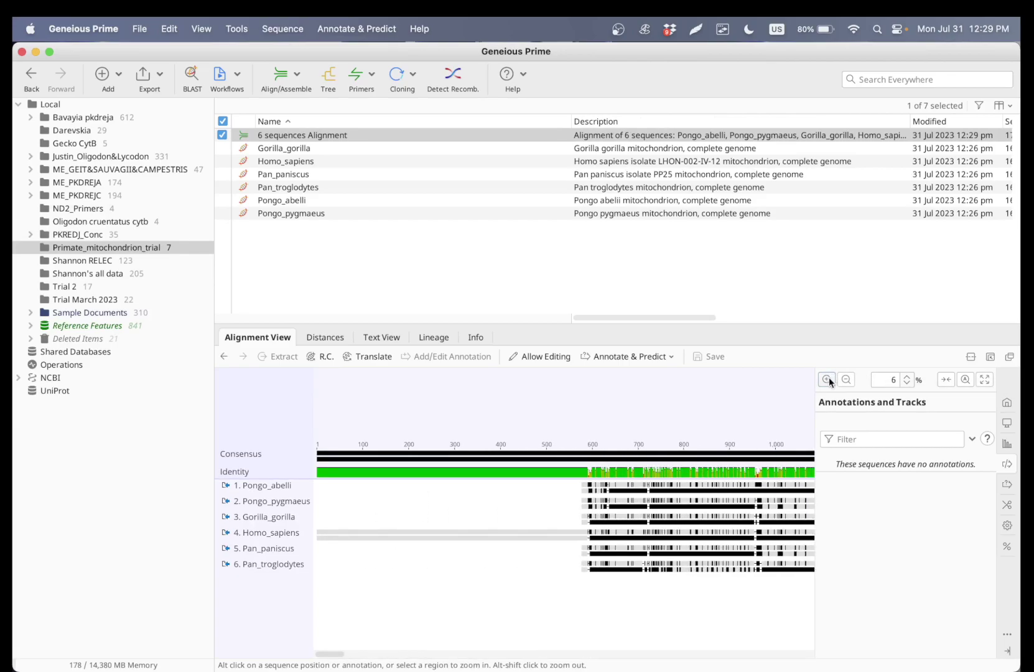
scroll(564, 522, "right", 15)
left_click(846, 379)
left_click(845, 380)
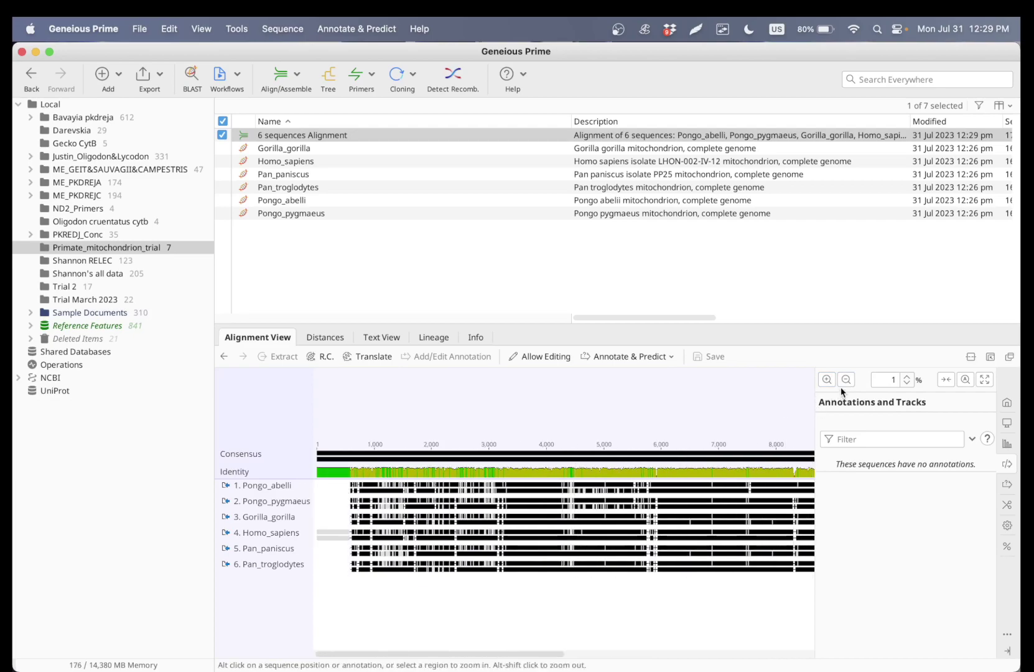
left_click(846, 378)
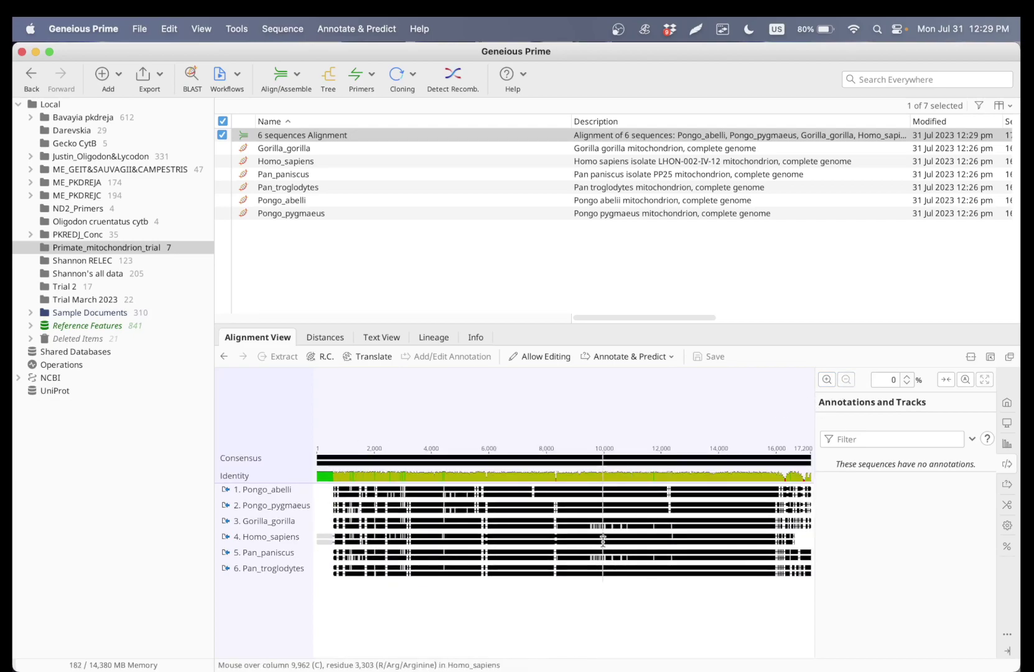
- Zoom into the first columns to inspect the ragged start near column 576
left_click(826, 379)
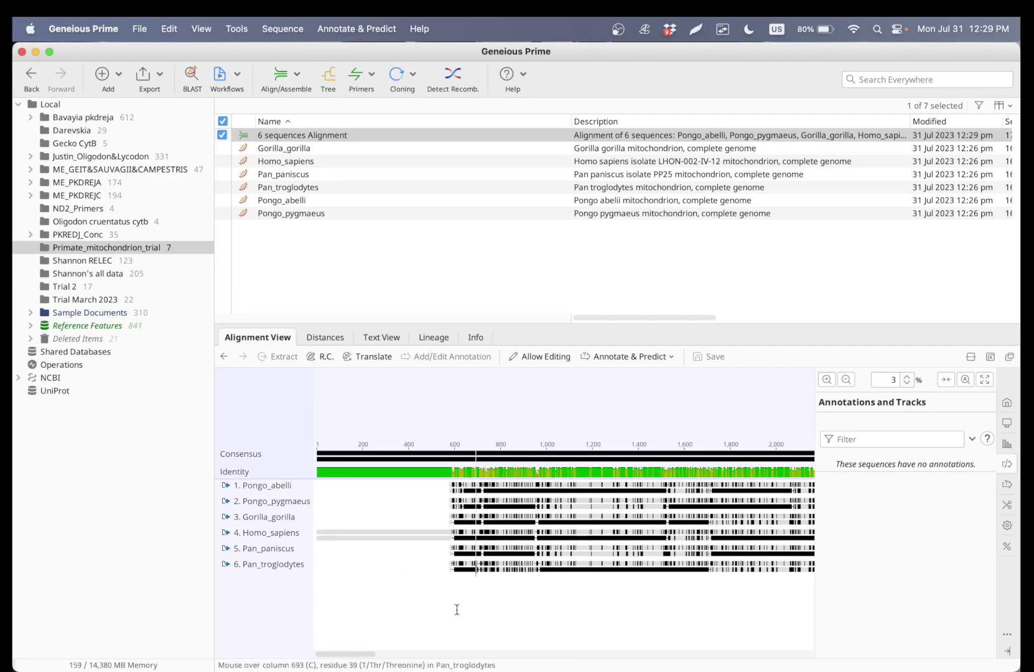
left_click(377, 567)
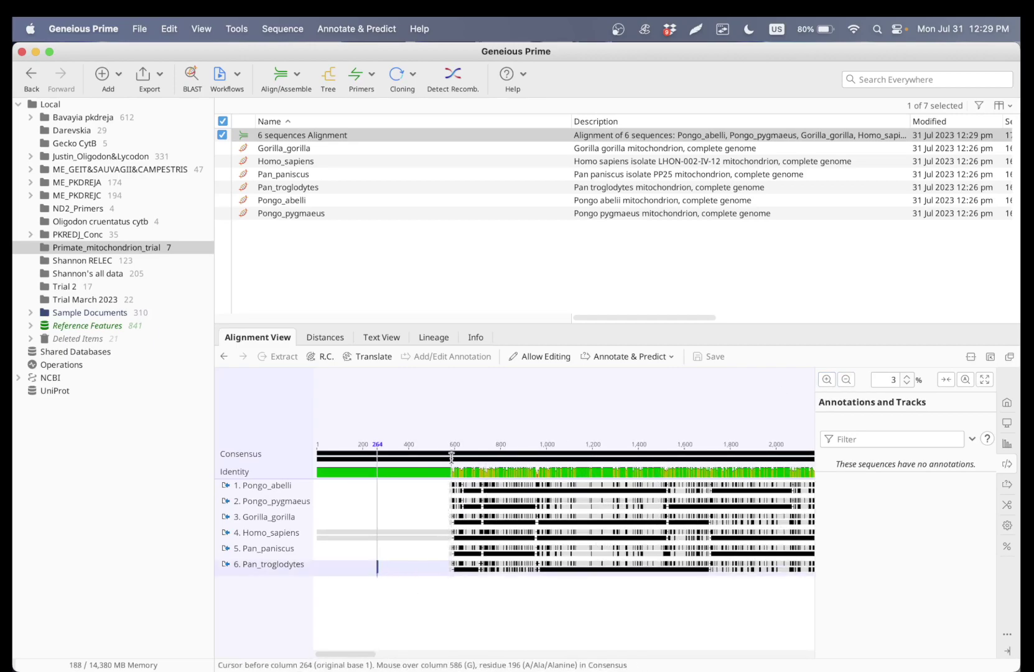
left_click(846, 380)
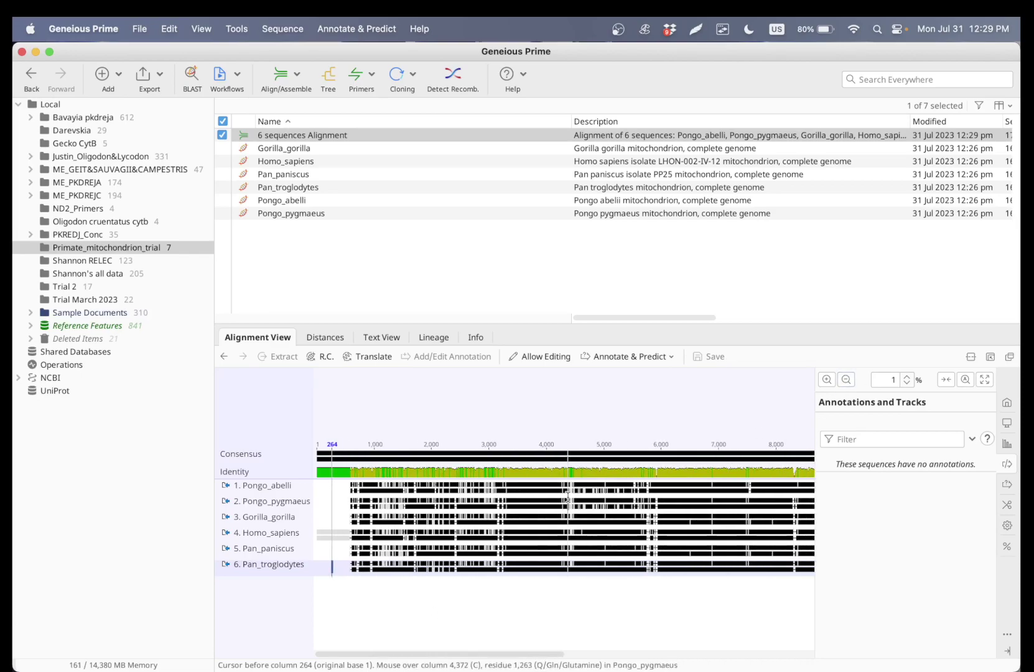
left_click(825, 379)
left_click(825, 380)
scroll(692, 497, "right", 10)
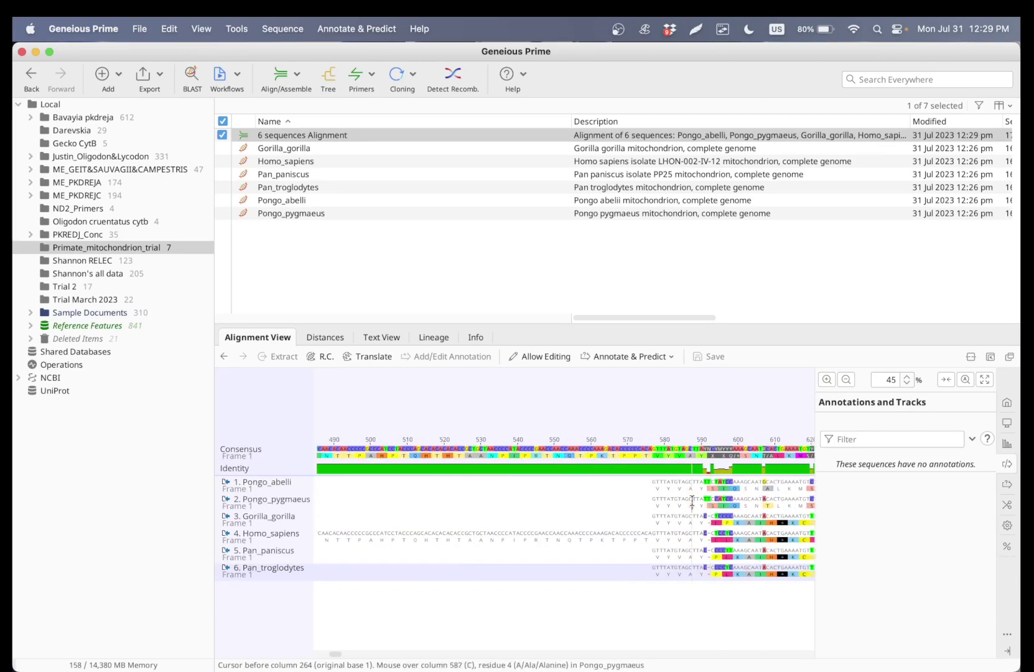
scroll(692, 499, "left", 2)
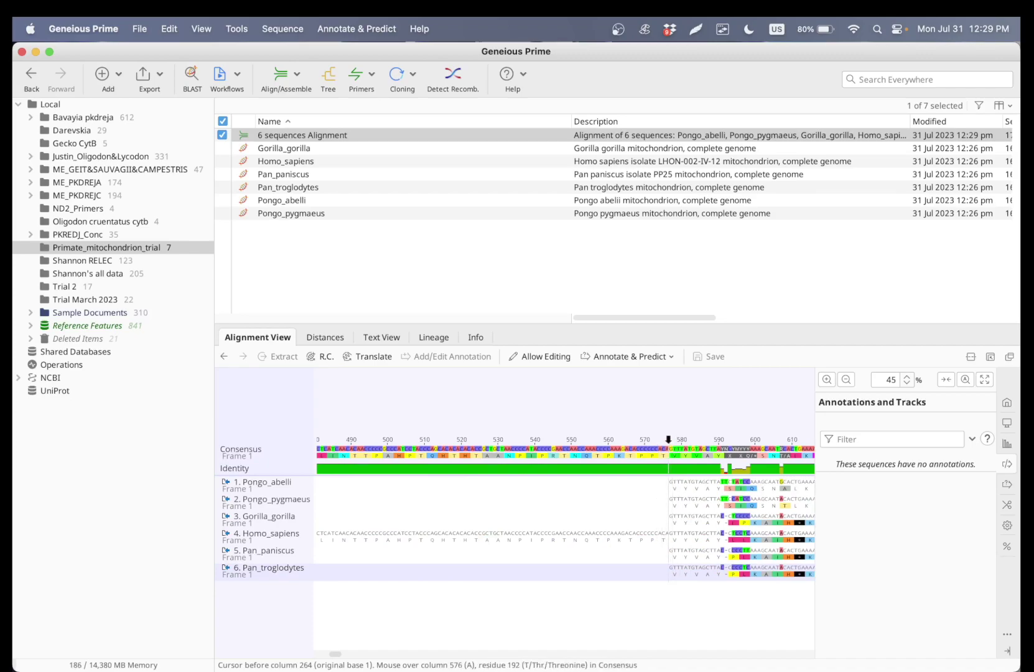
- Select columns 1–576 across all six sequences and delete them, allowing editing
left_click_drag(669, 439, 165, 594)
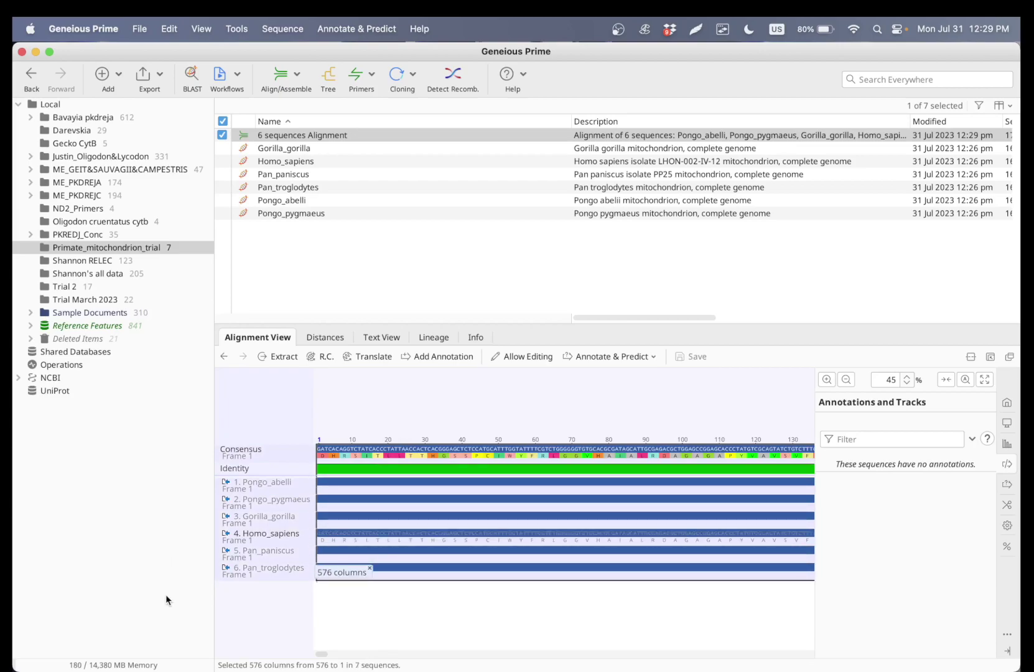
scroll(648, 518, "right", 15)
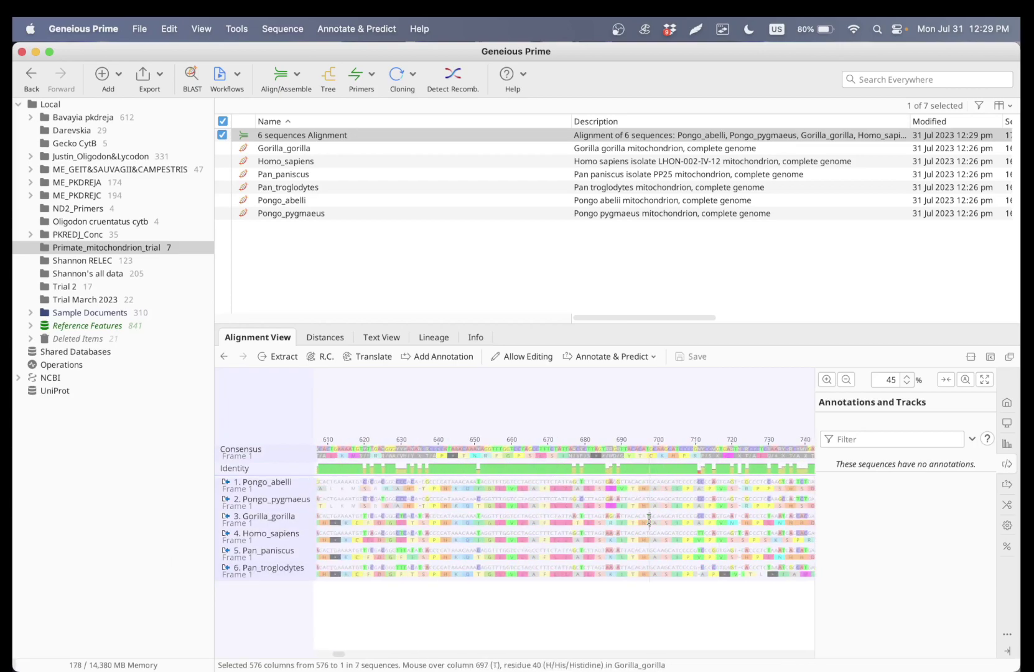
scroll(649, 518, "left", 5)
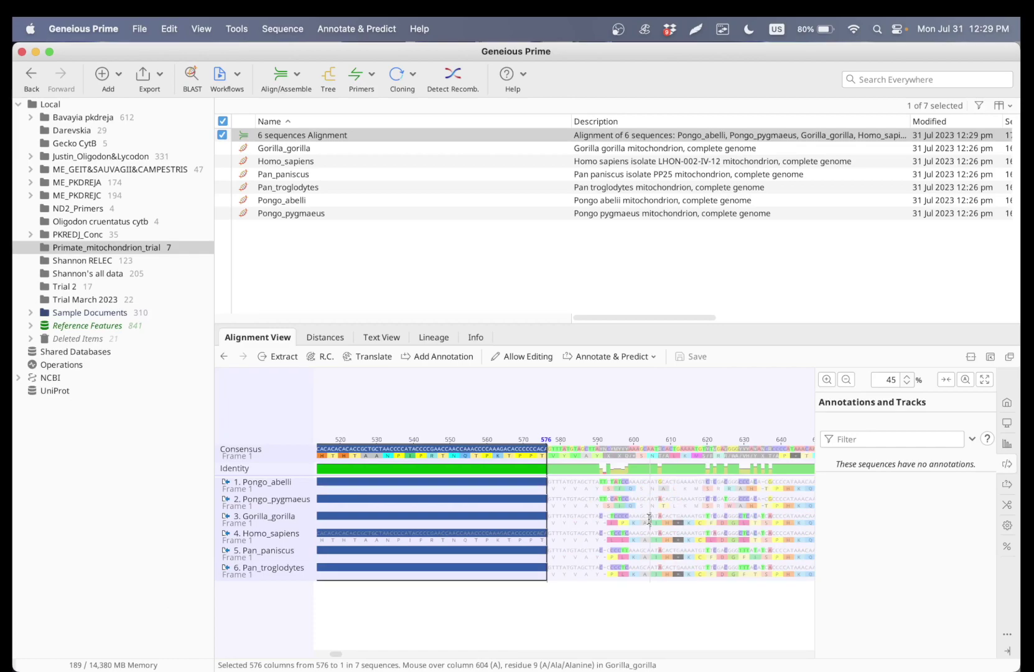
key("BackSpace")
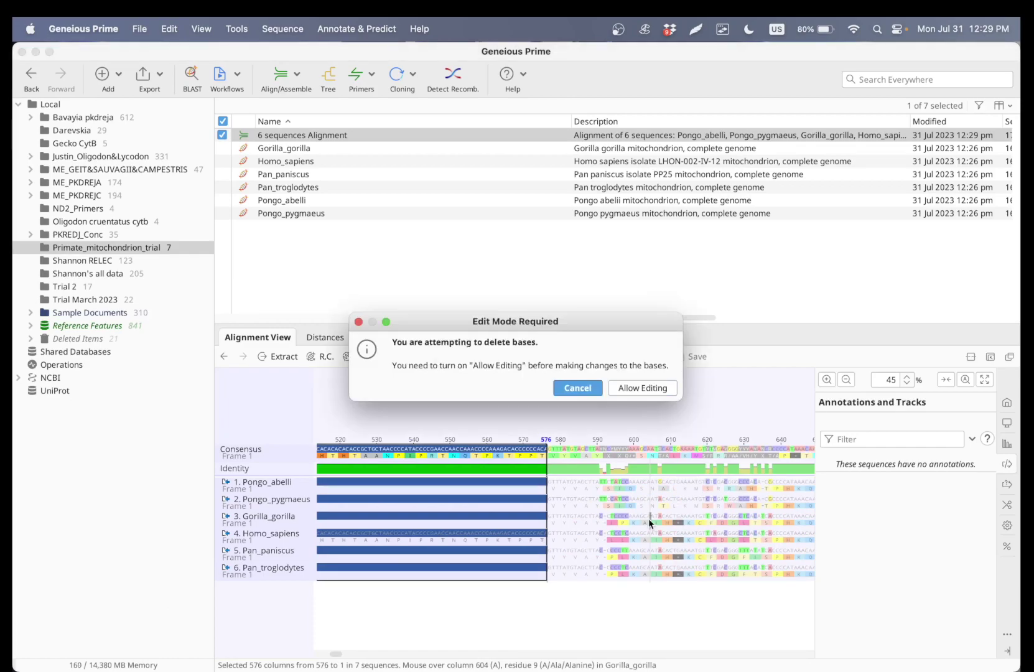
left_click(637, 387)
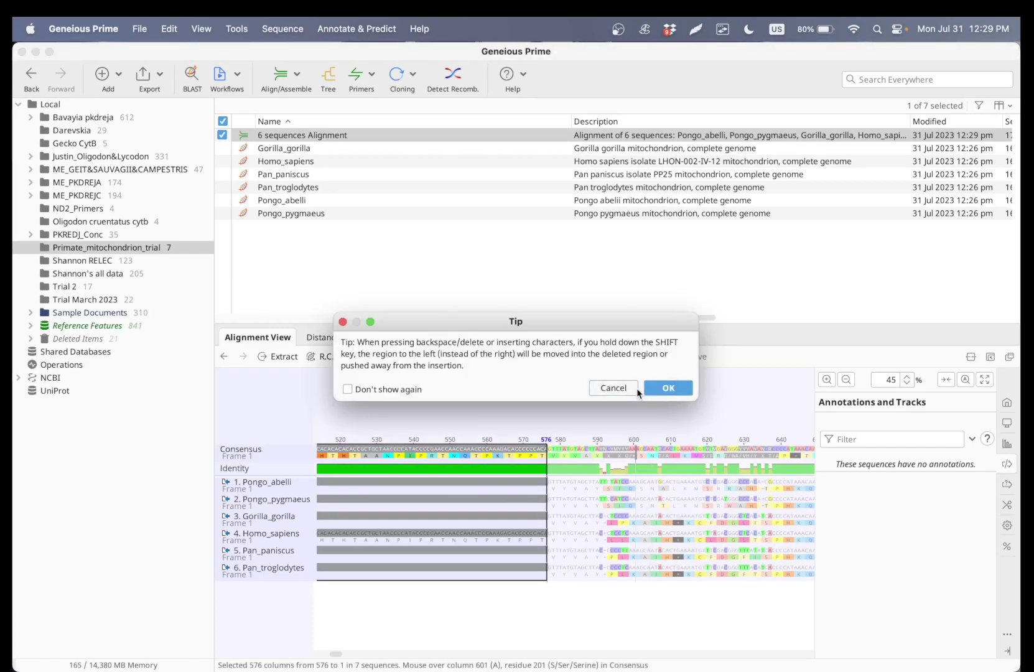
left_click(653, 388)
scroll(554, 510, "right", 15)
scroll(555, 510, "right", 3)
scroll(555, 510, "right", 10)
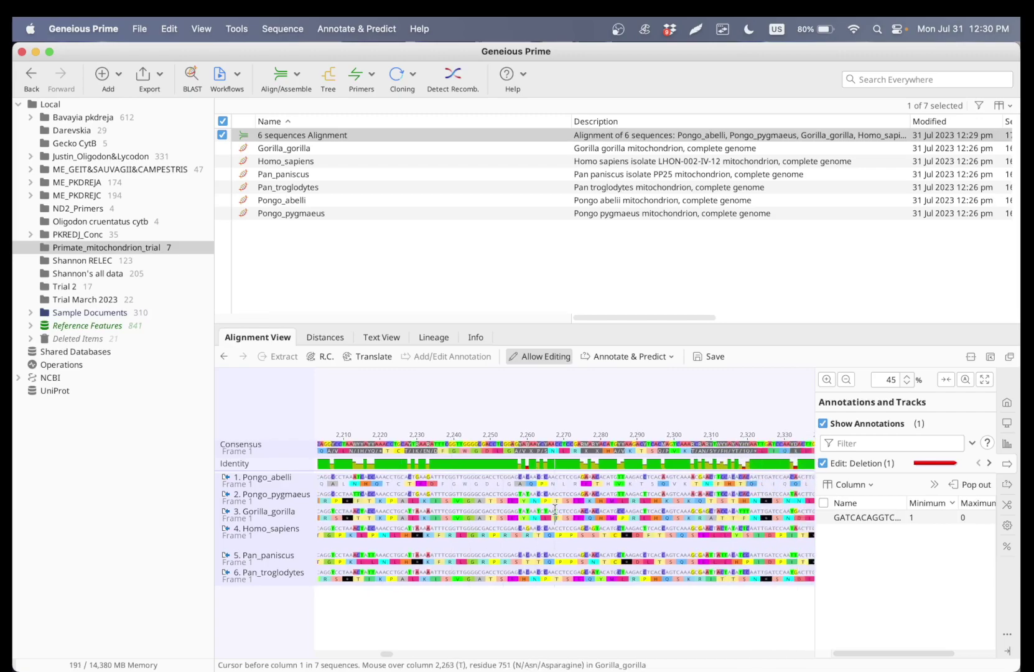
- Show the alignment's final columns at 63% zoom, where Homo_sapiens stops near column 16,046
left_click(844, 379)
left_click(845, 379)
left_click(844, 379)
left_click(845, 379)
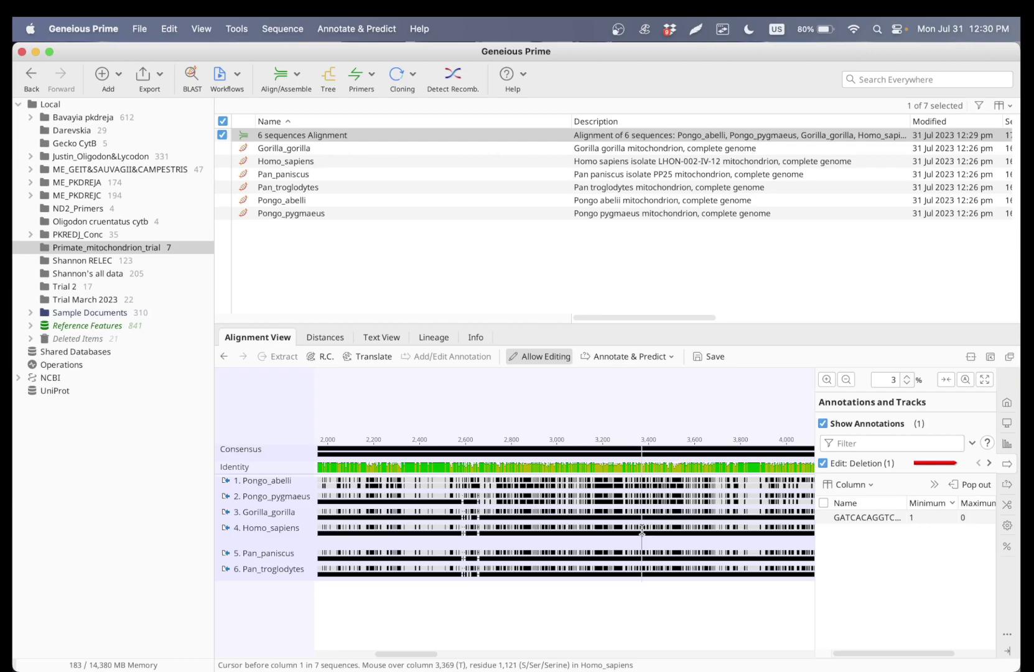
scroll(641, 532, "right", 20)
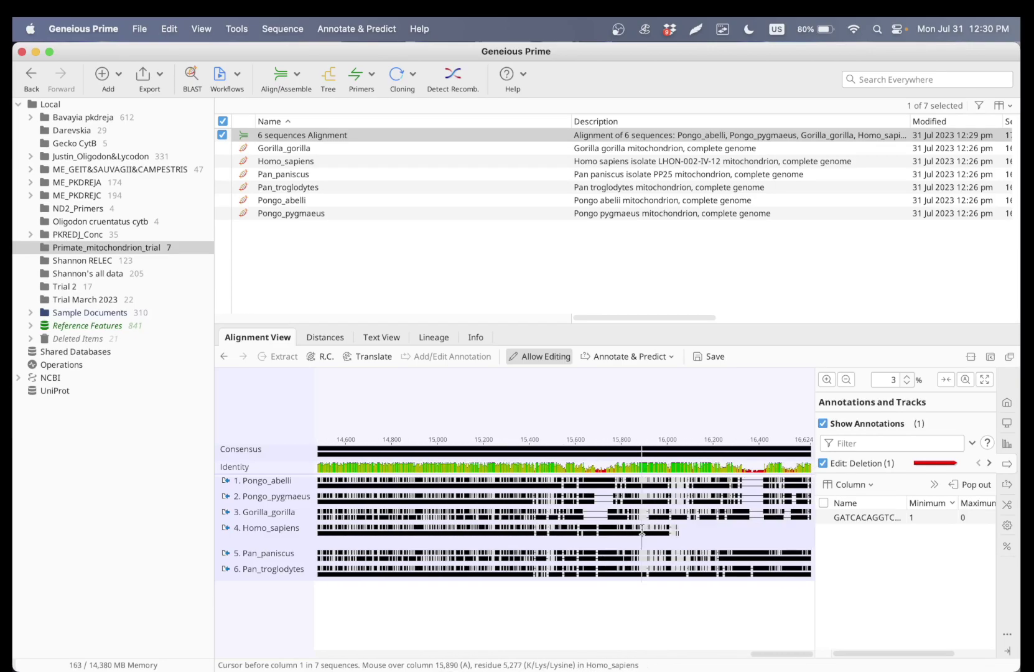
left_click(826, 379)
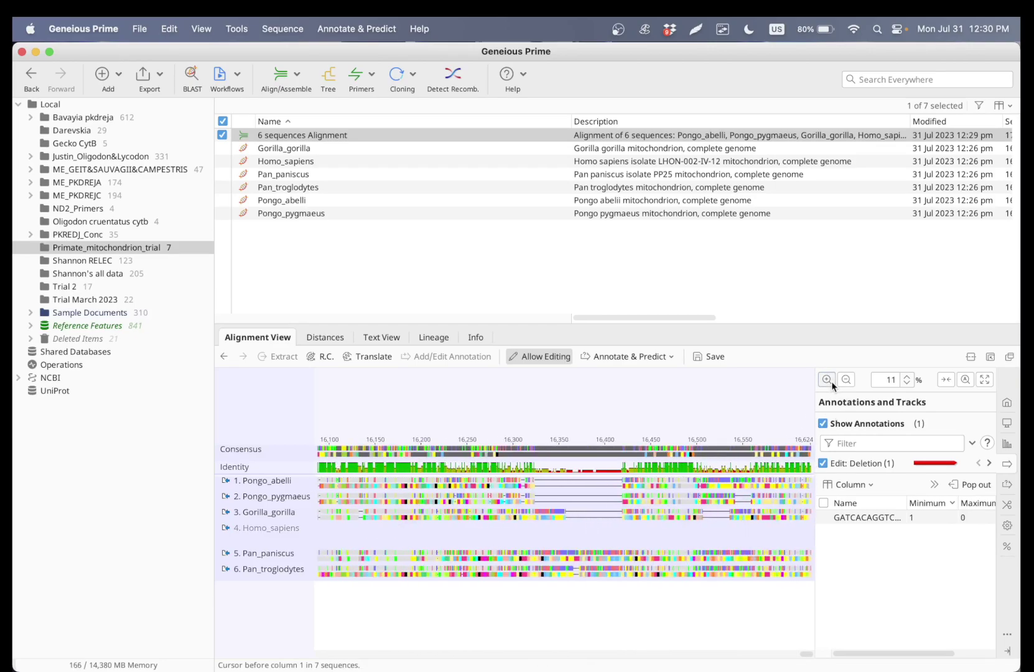
scroll(524, 524, "left", 2)
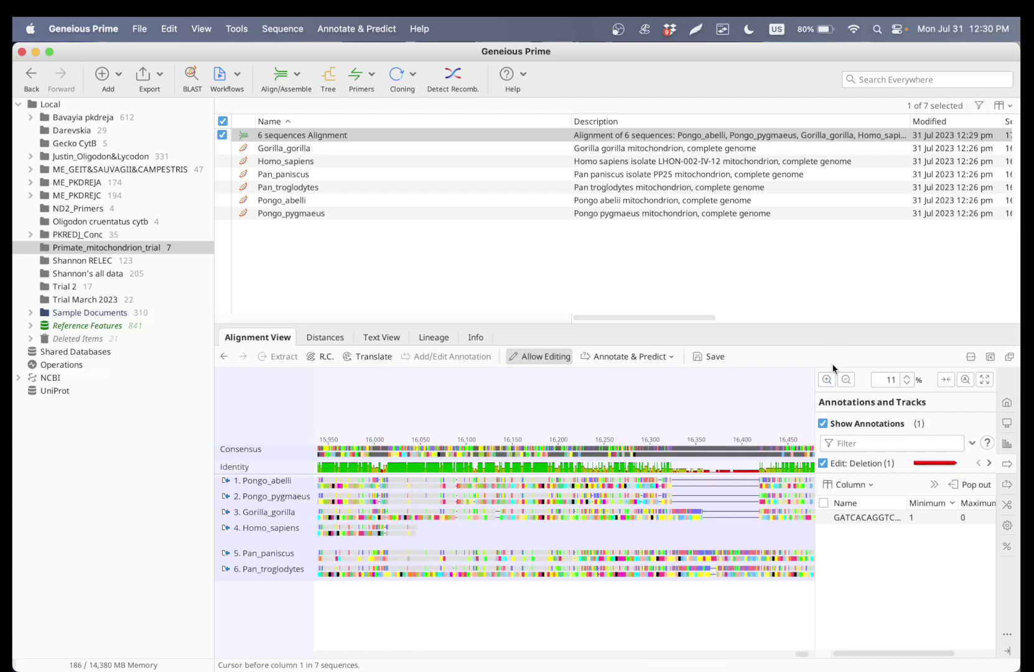
left_click(826, 379)
left_click(827, 379)
left_click(826, 379)
scroll(474, 484, "left", 10)
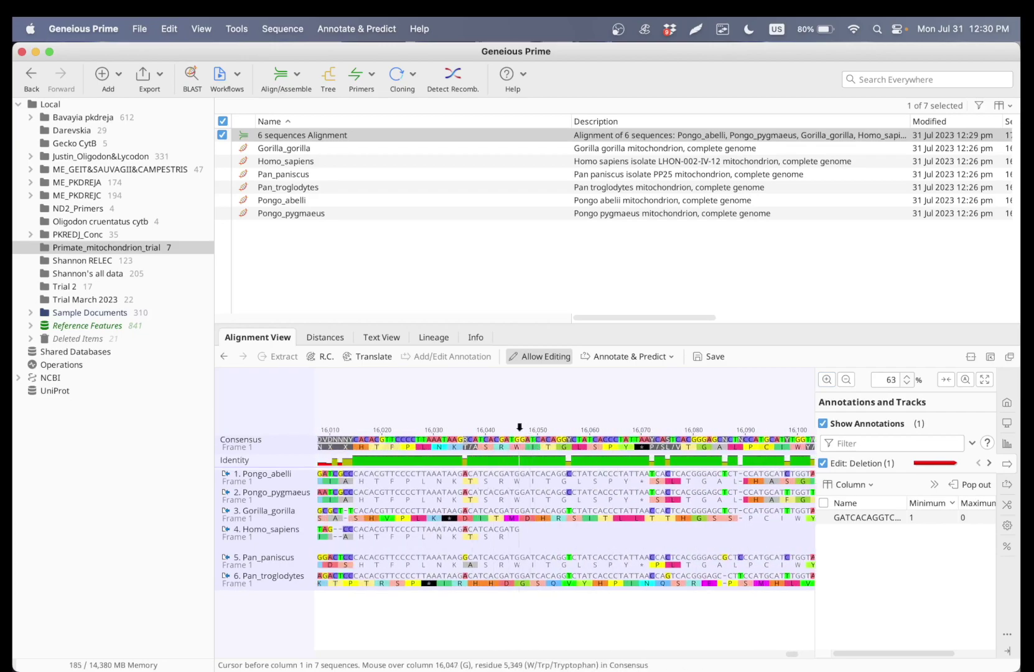
- Delete the 578 trailing columns 16,047–16,624 and zoom out over the trimmed alignment
left_click_drag(518, 427, 969, 422)
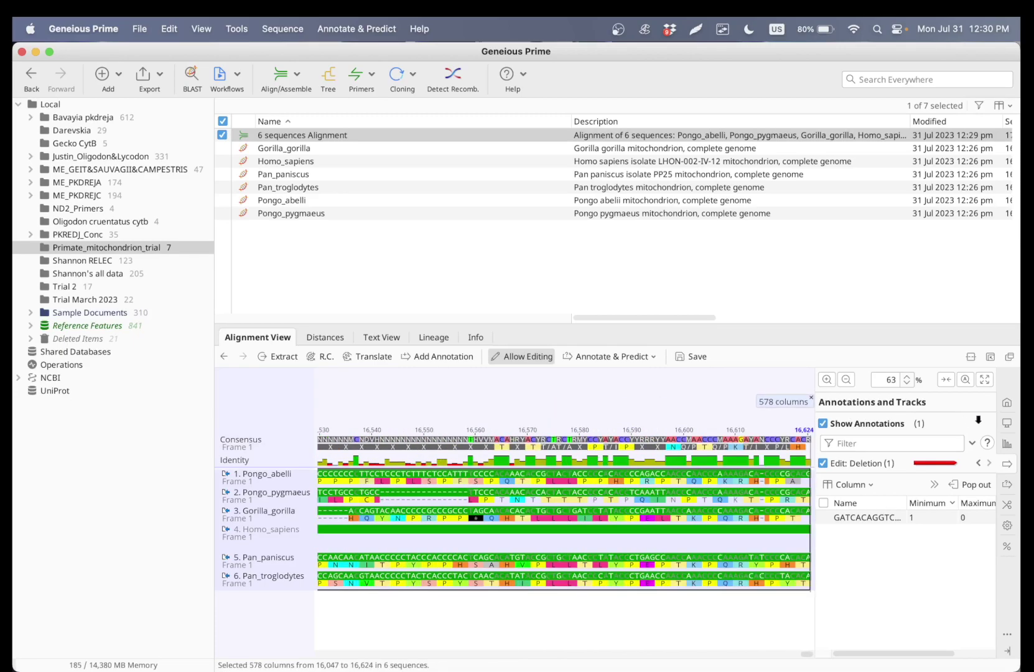
key("Delete")
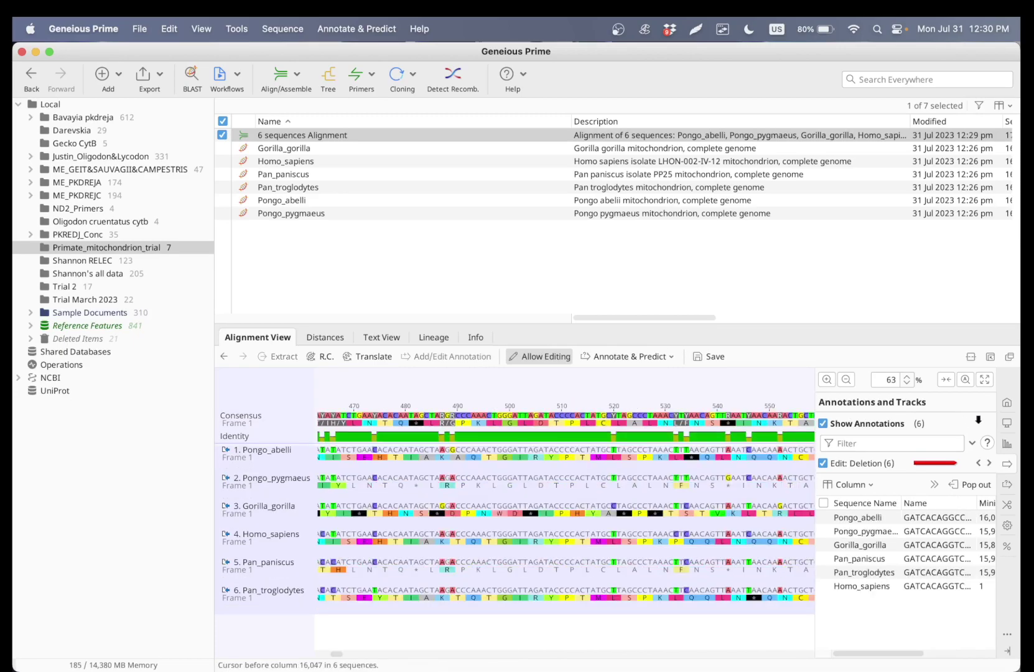
left_click(846, 380)
left_click(846, 380)
left_click(846, 379)
left_click(846, 380)
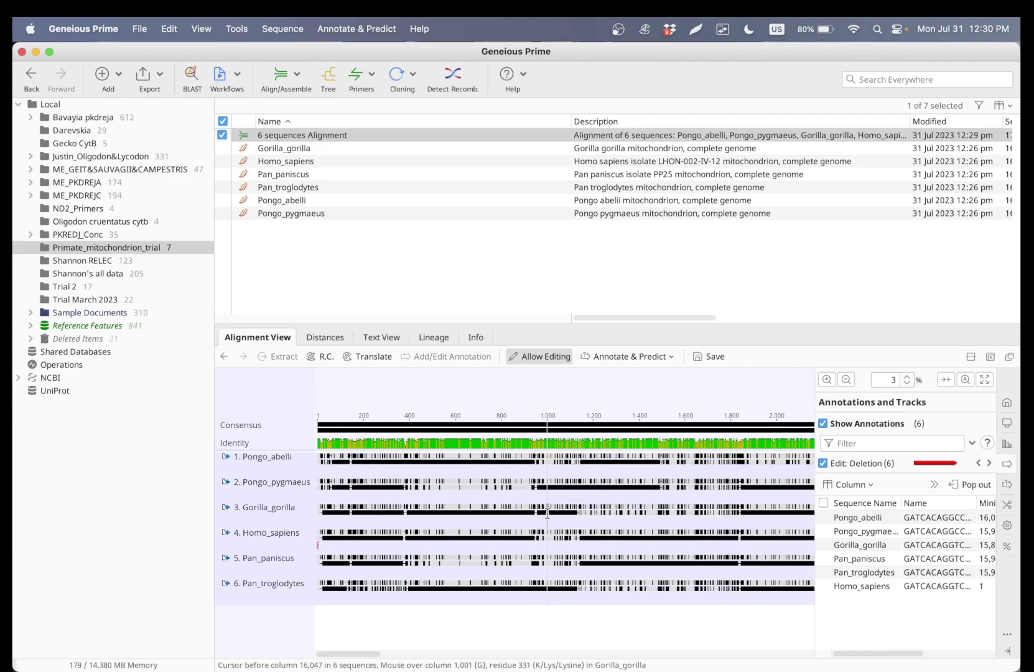
- Save the trimmed 6 sequences Alignment, answering No to Apply Changes to Originals
left_click(707, 355)
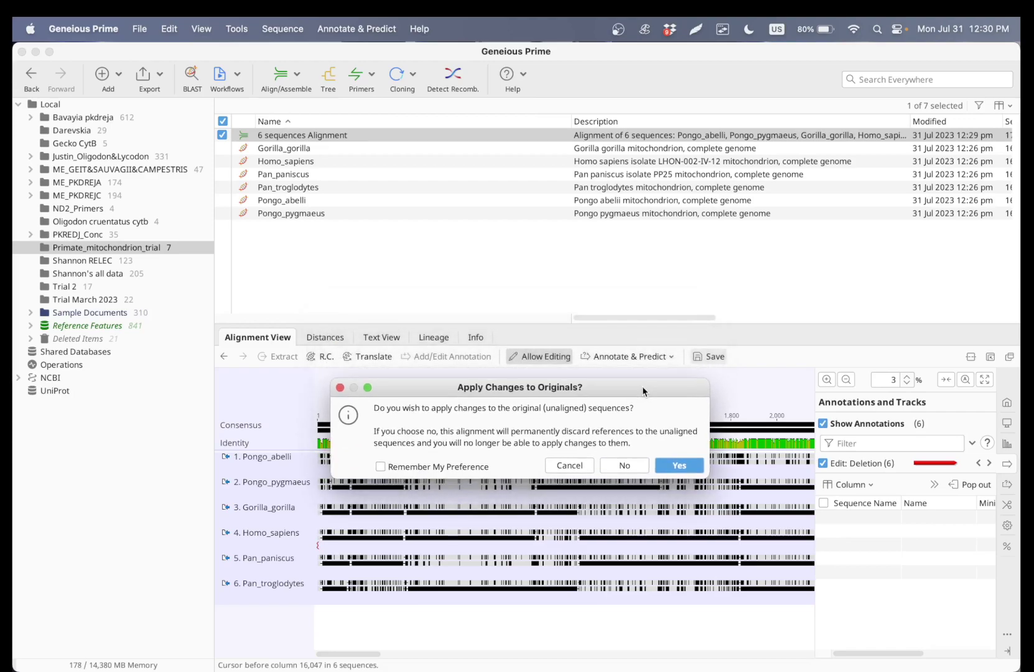
left_click(622, 465)
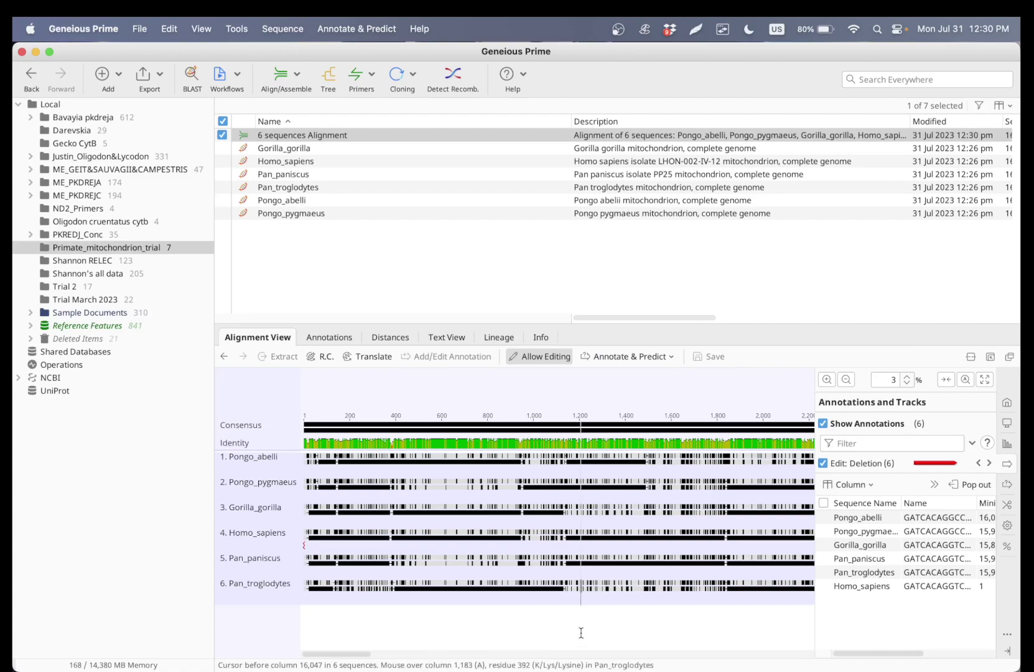
left_click(825, 378)
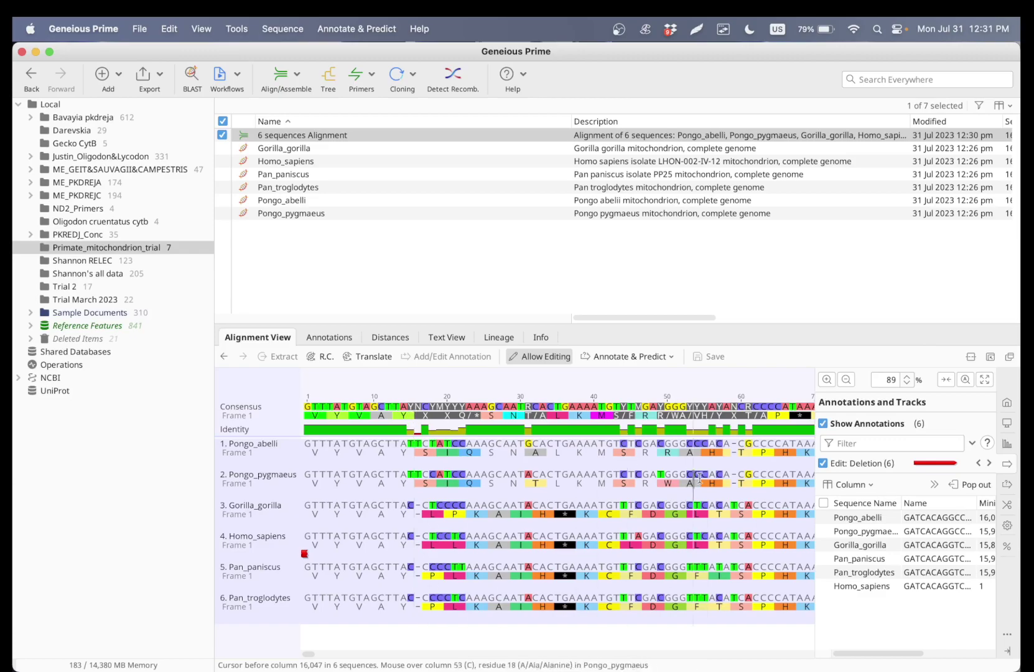
scroll(705, 482, "right", 15)
scroll(706, 482, "right", 3)
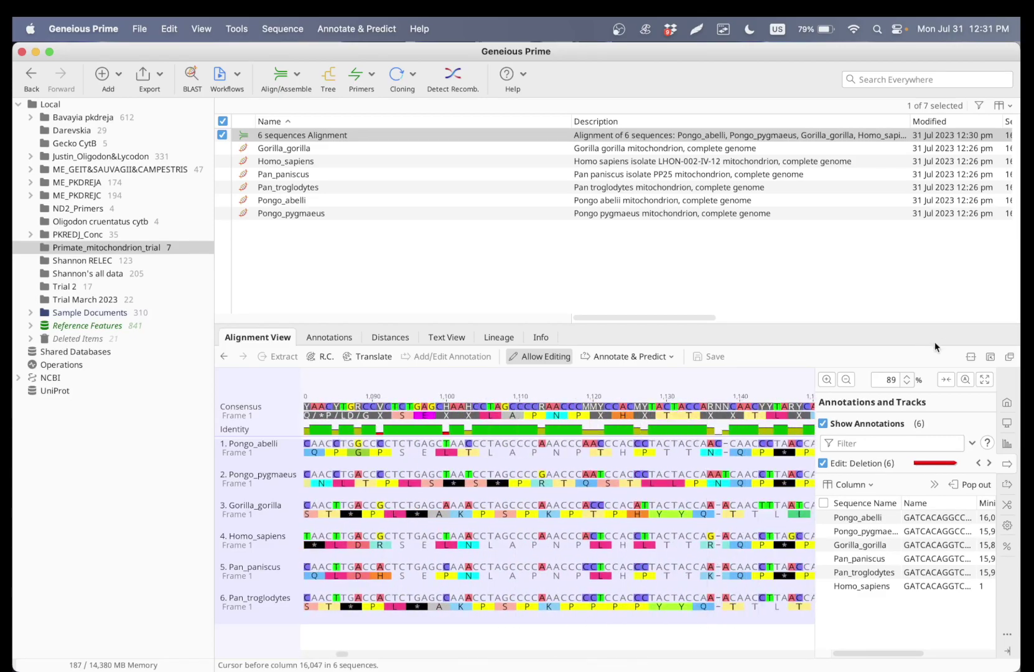
left_click(846, 379)
left_click(846, 380)
left_click(847, 380)
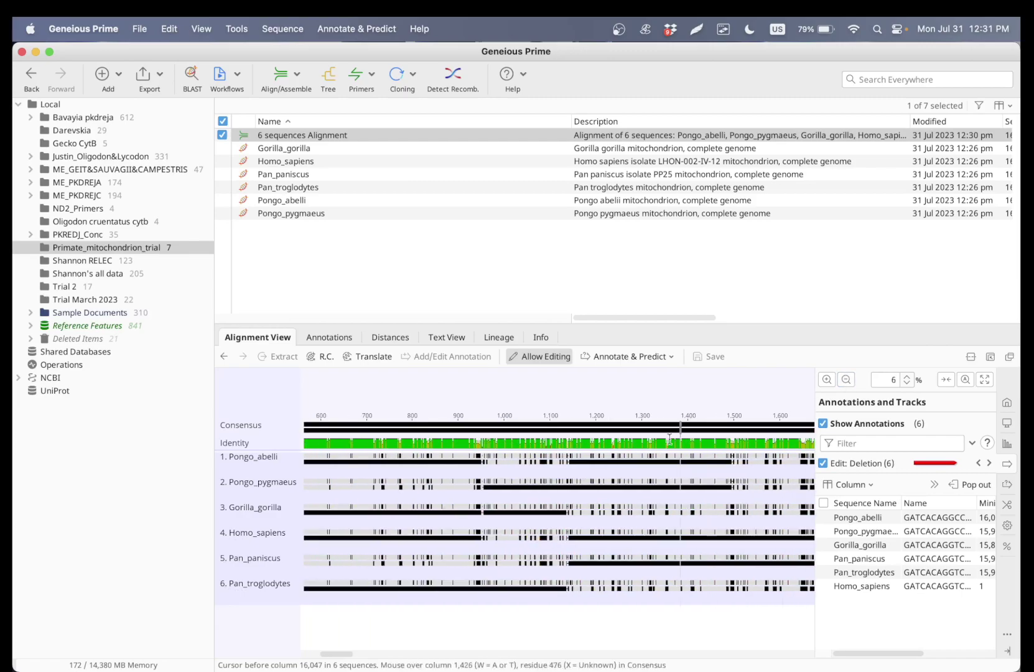
scroll(633, 457, "right", 20)
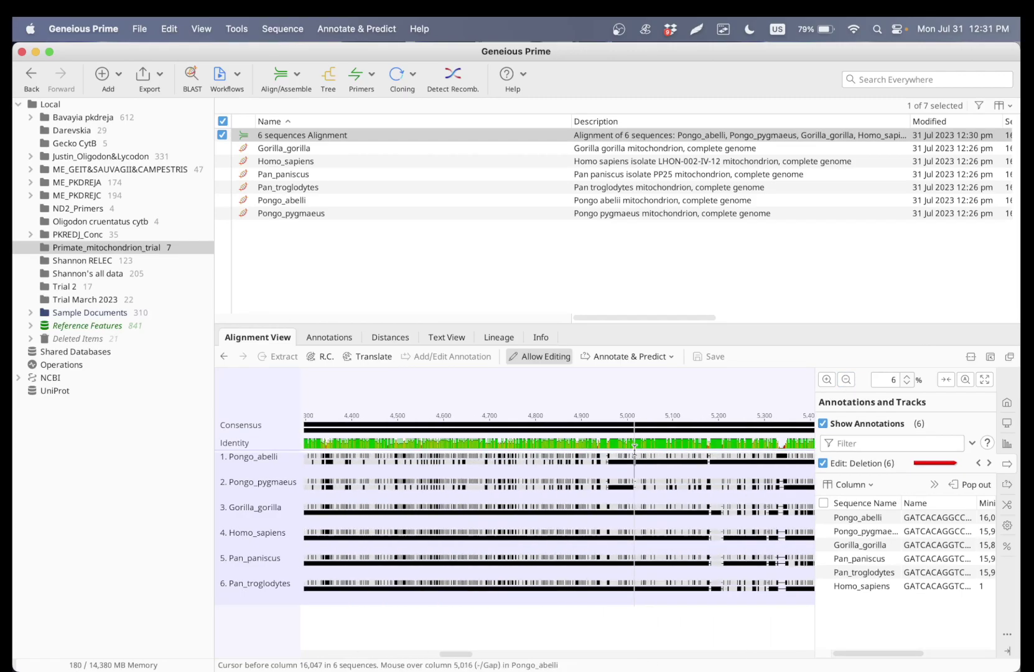
scroll(634, 458, "left", 20)
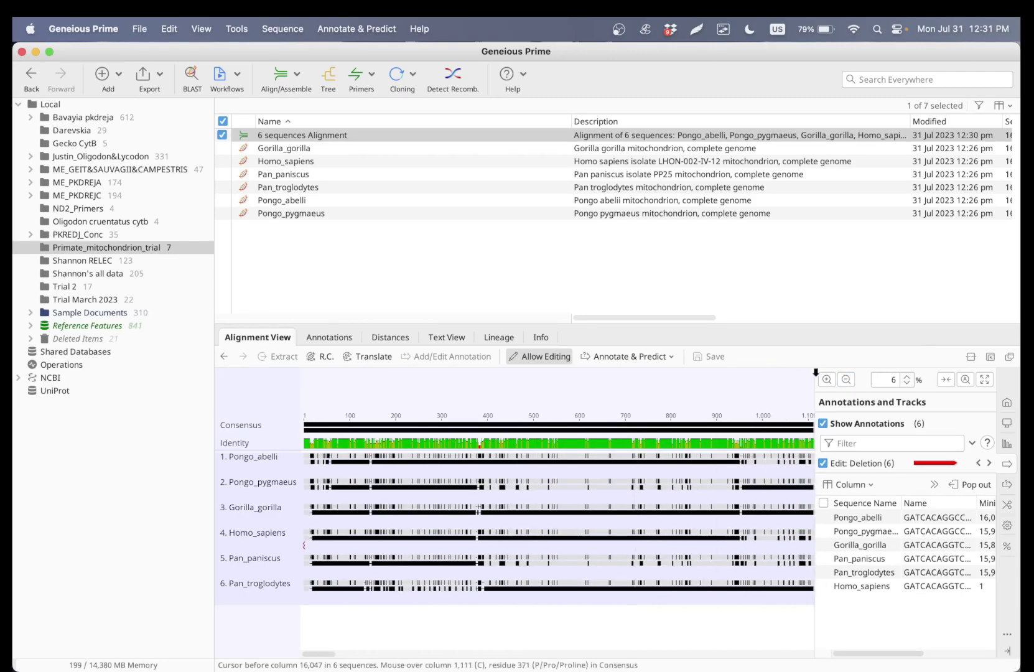
left_click(828, 382)
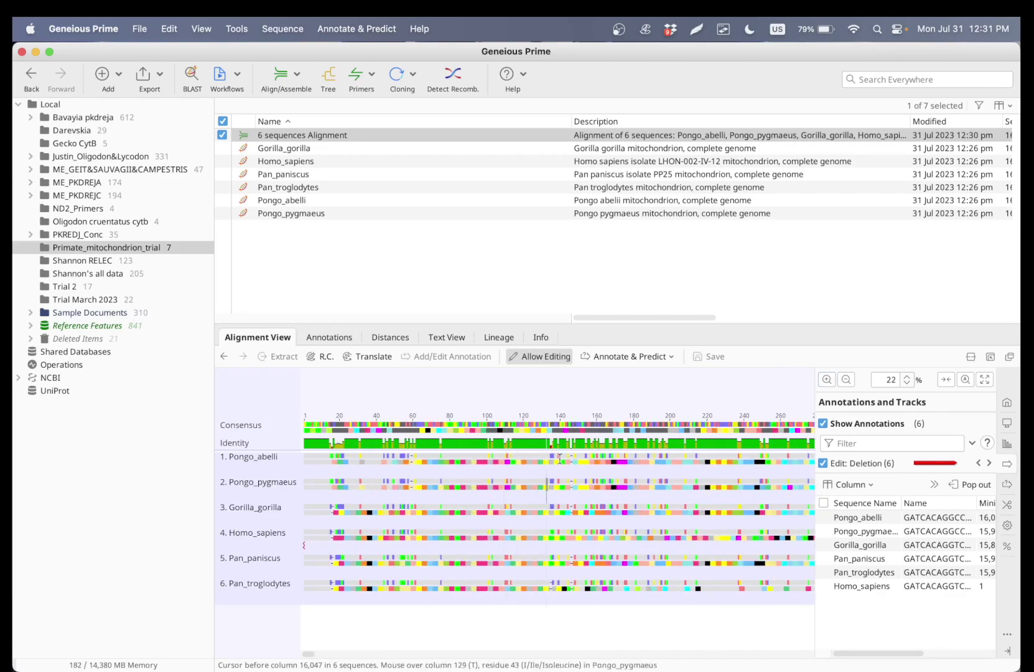
key("alt+Tab")
key("alt+Tab")
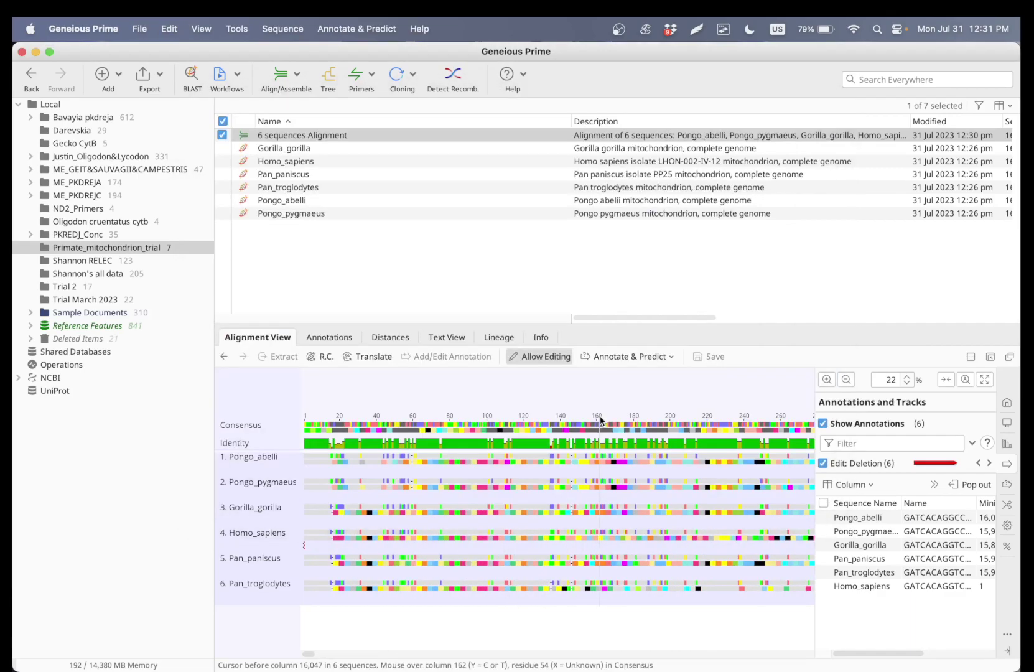